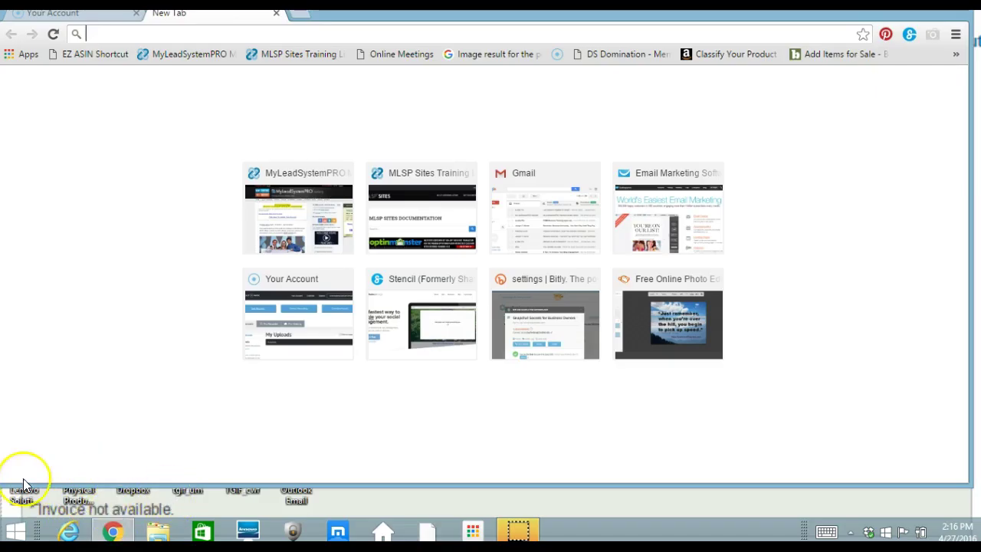
{"action": "left_click", "coordinate": [186, 56]}
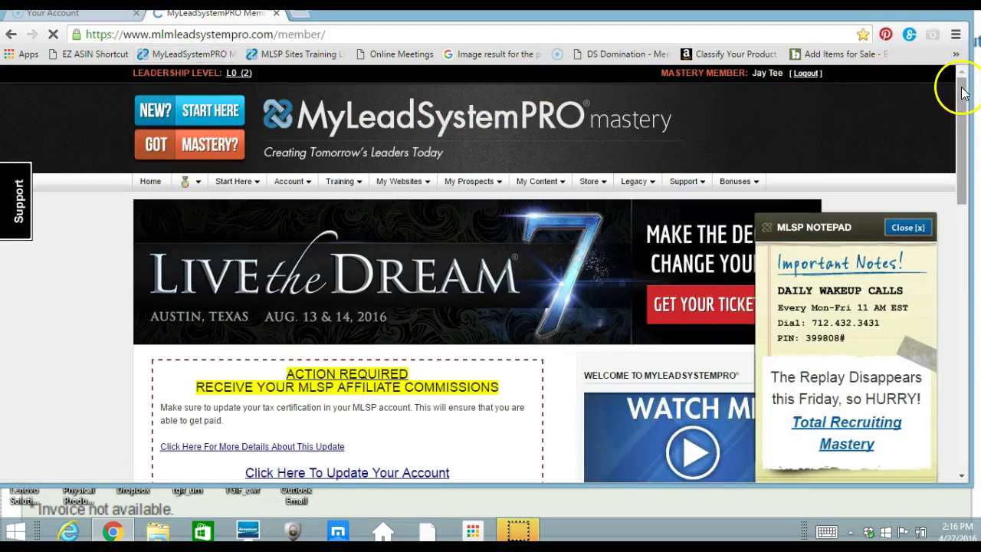
{"action": "left_click_drag", "start_coordinate": [963, 92], "coordinate": [978, 355]}
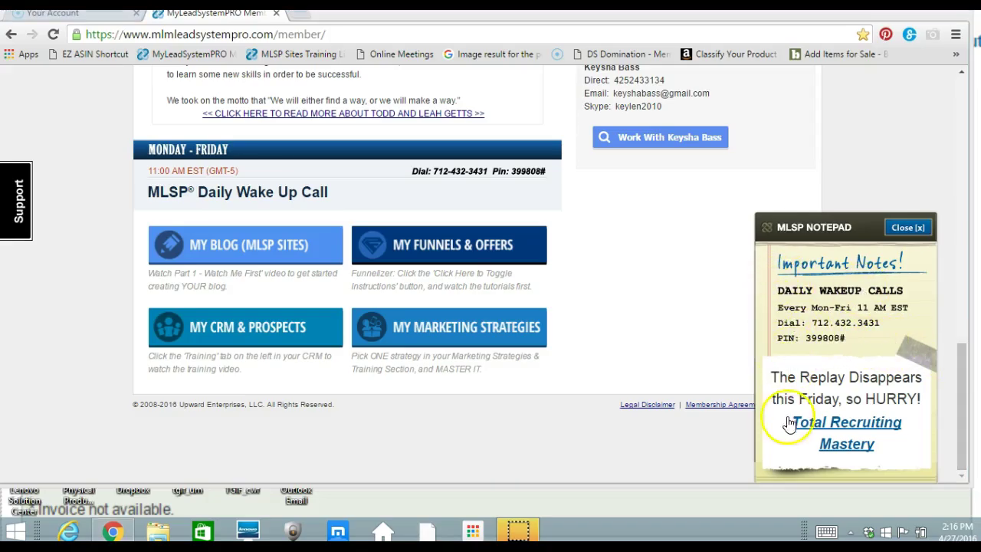
{"action": "left_click", "coordinate": [813, 445]}
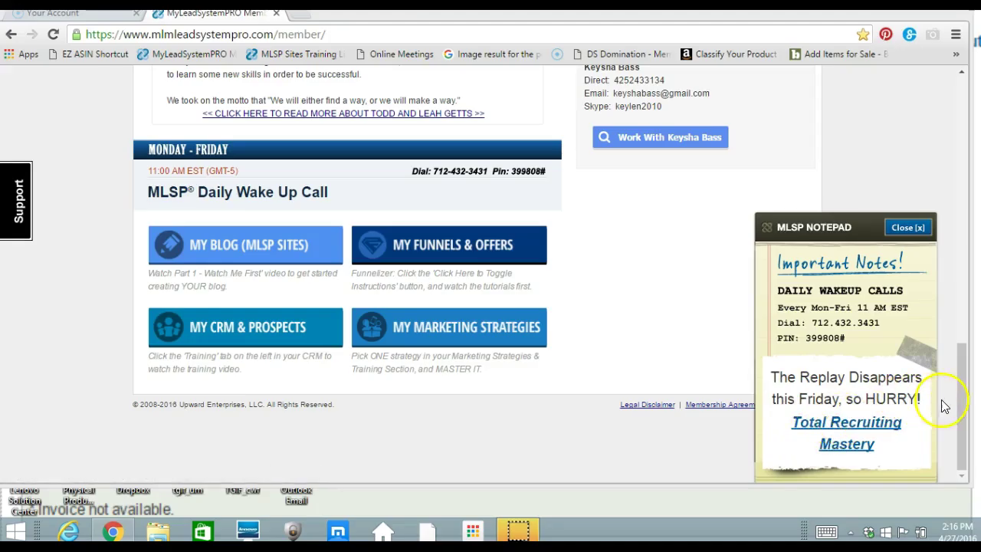
{"action": "left_click", "coordinate": [964, 410]}
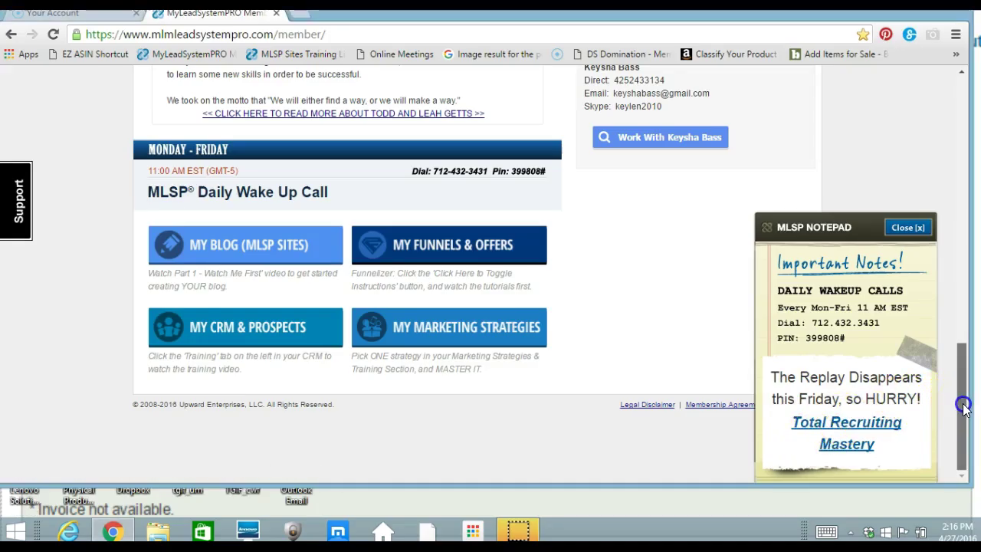
{"action": "left_click_drag", "start_coordinate": [964, 409], "coordinate": [958, 285]}
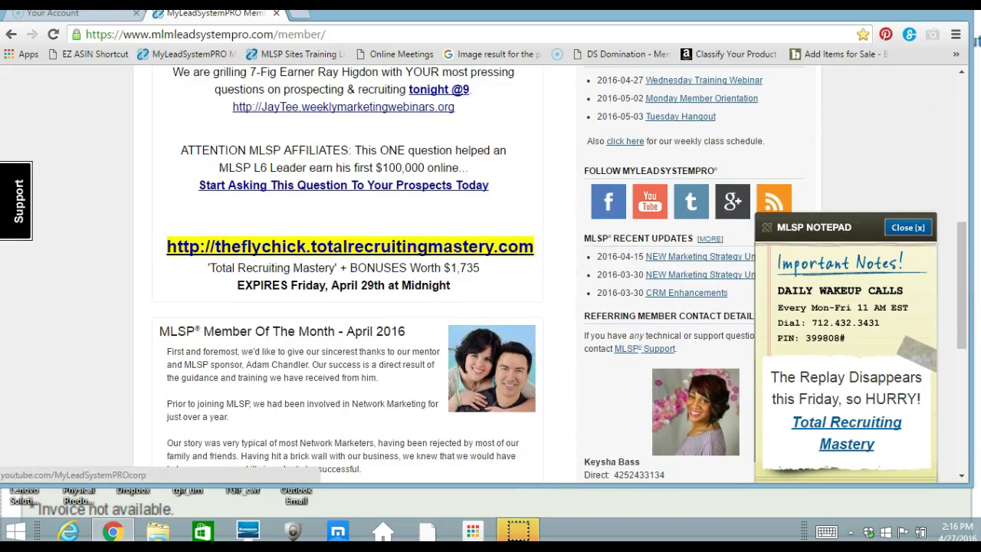
{"action": "left_click_drag", "start_coordinate": [965, 253], "coordinate": [962, 177]}
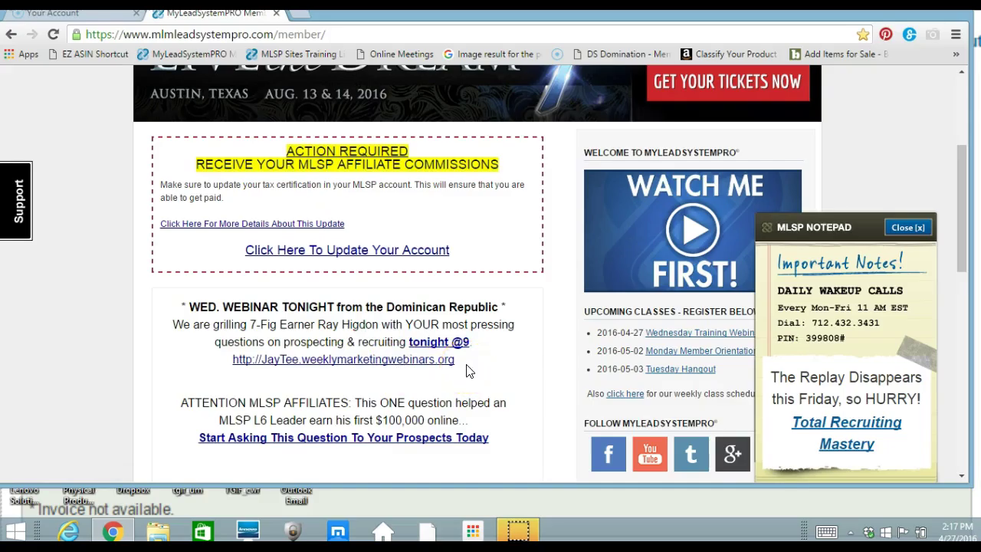
{"action": "left_click_drag", "start_coordinate": [466, 368], "coordinate": [230, 357]}
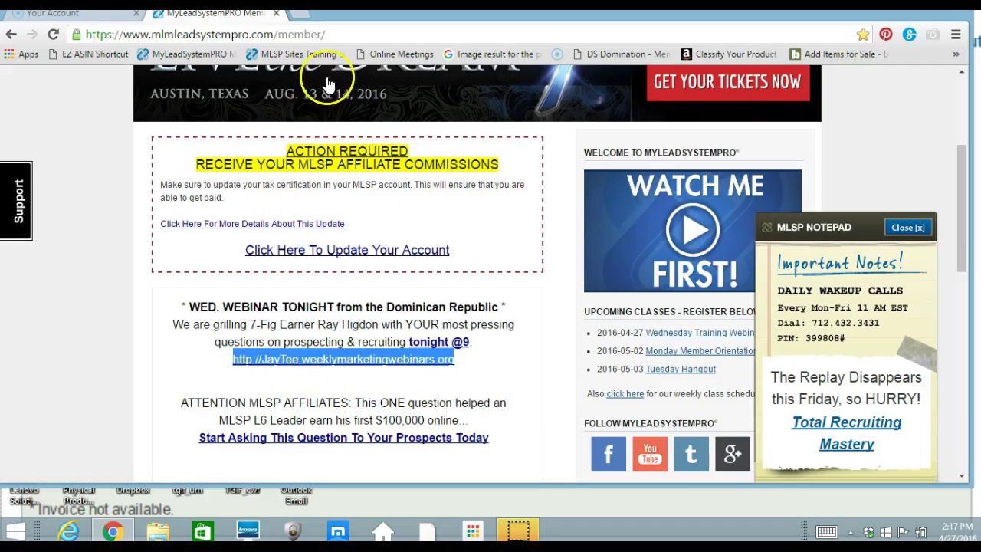
Load bitly.com/a/settings/advanced in a new tab from the 'bitl' address suggestion.
{"action": "left_click", "coordinate": [301, 18]}
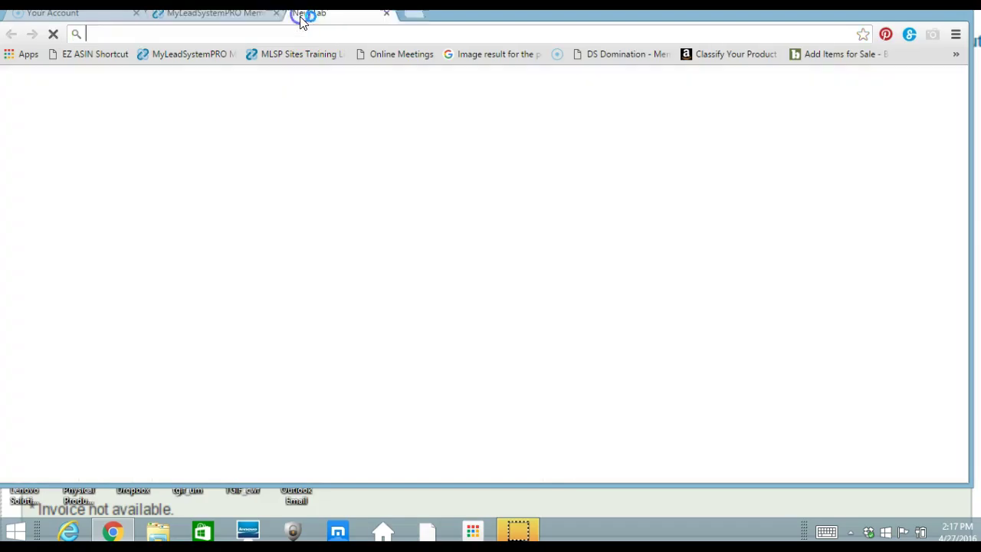
{"action": "type", "text": "bi"}
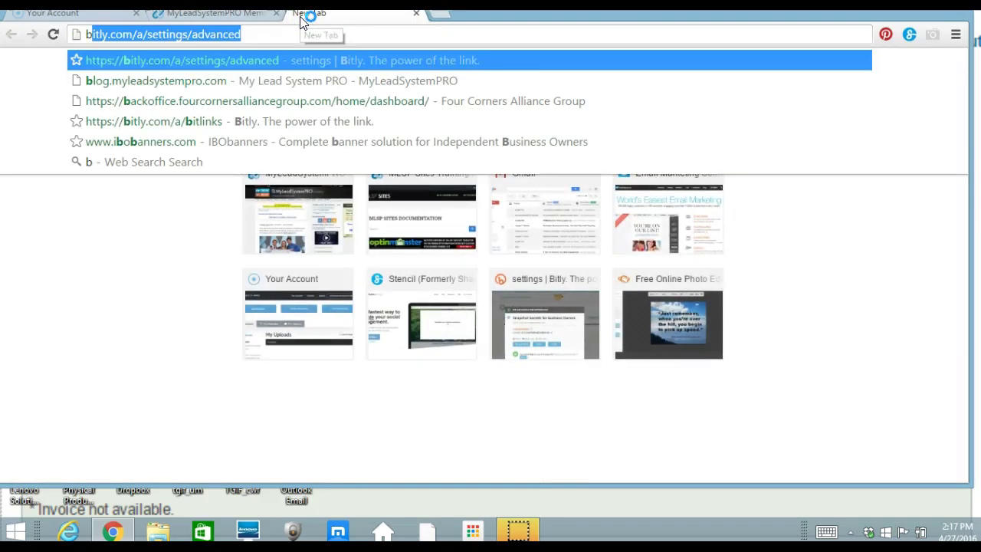
{"action": "type", "text": "tl"}
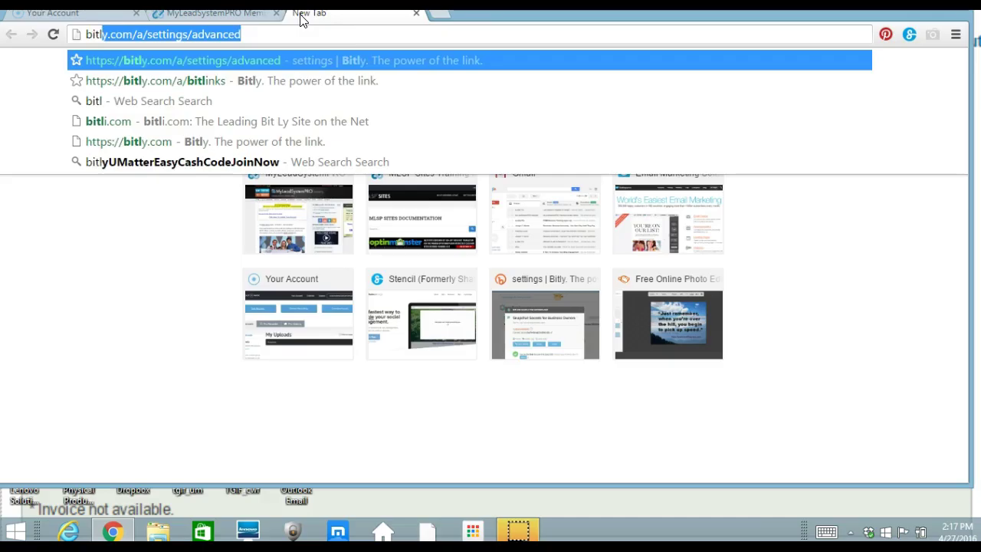
{"action": "key", "text": "Right"}
{"action": "key", "text": "Return"}
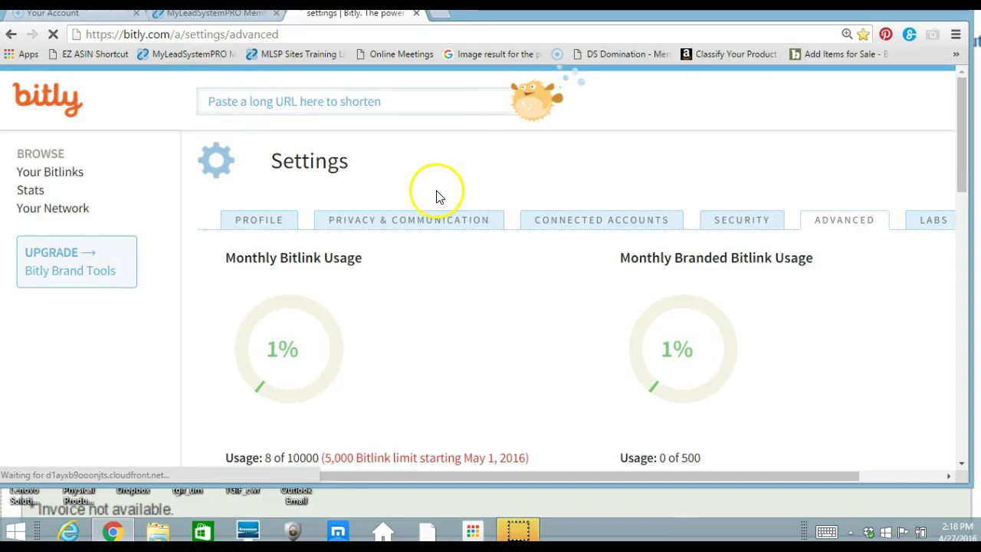
Shorten the pasted weekly webinars URL in Bitly's 'Paste a long URL' box.
{"action": "left_click", "coordinate": [381, 102]}
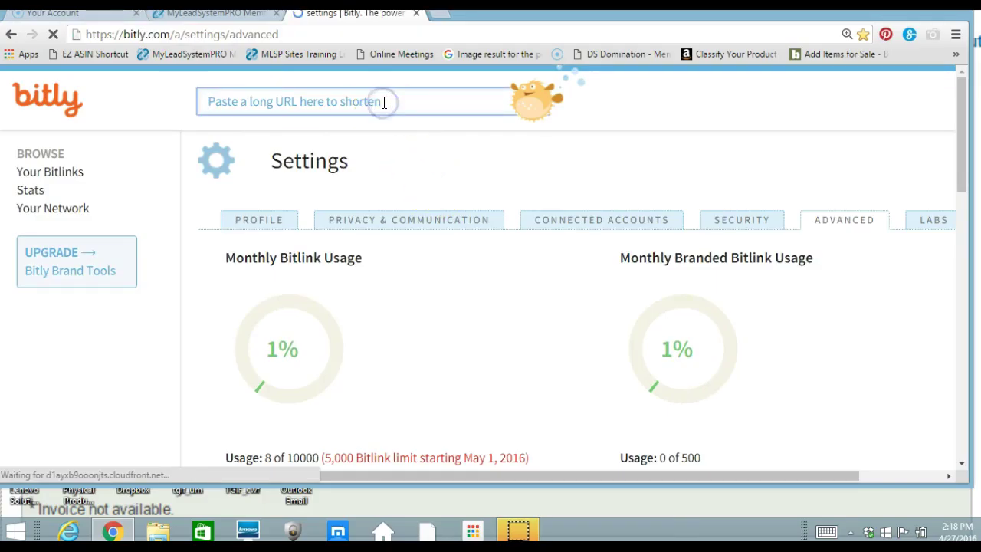
{"action": "key", "text": "ctrl+v"}
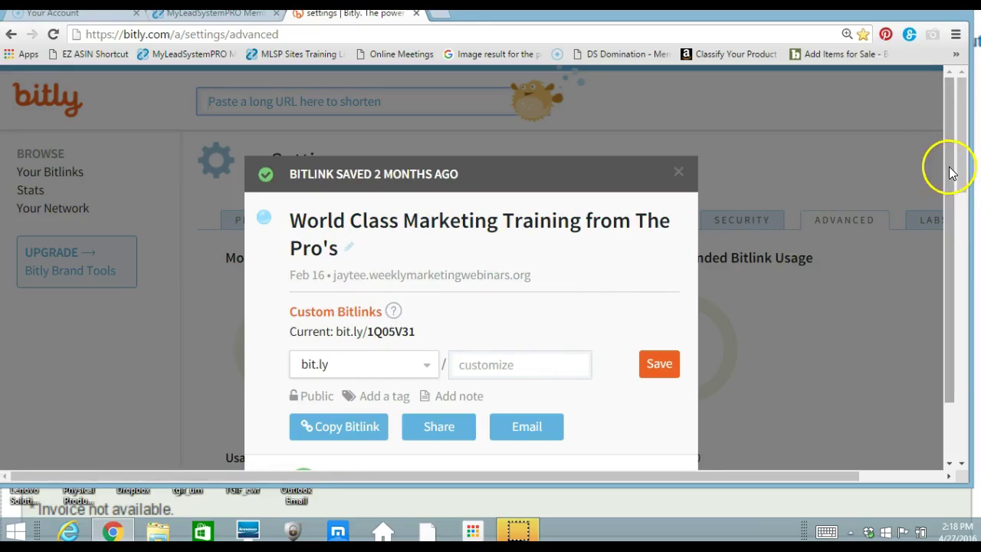
{"action": "left_click_drag", "start_coordinate": [948, 170], "coordinate": [956, 226]}
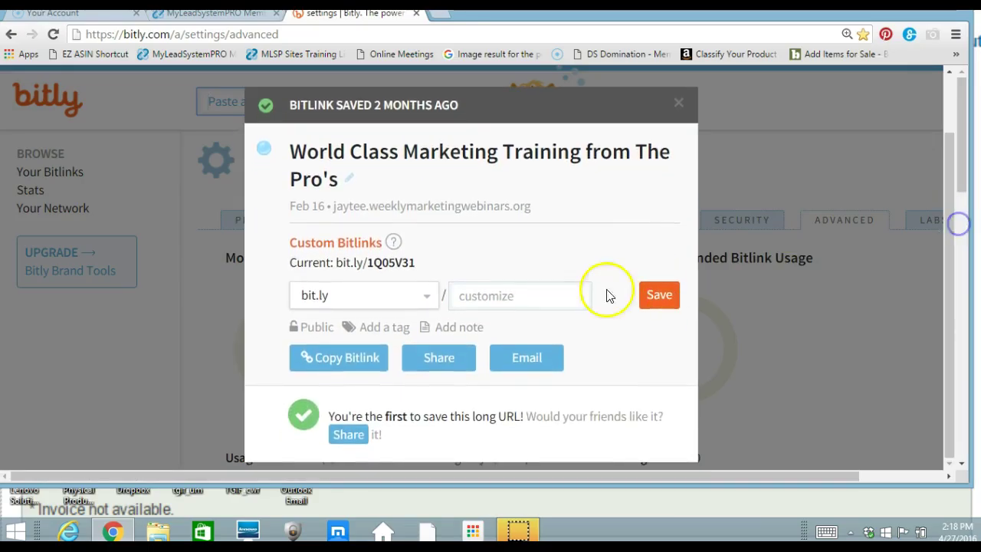
Save 'your webinar' as the Bitlink's custom name and close the link dialog.
{"action": "left_click", "coordinate": [544, 296]}
{"action": "type", "text": "your webinar"}
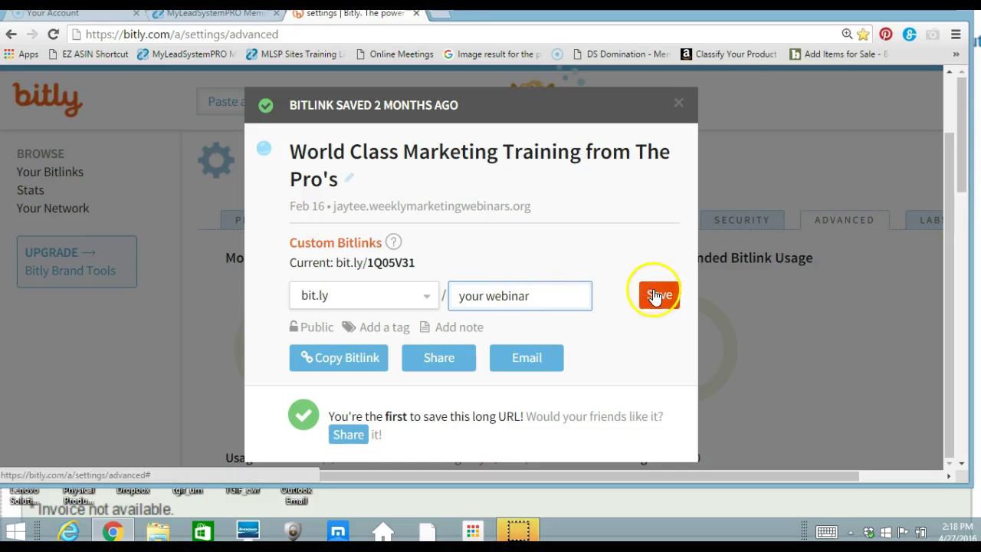
{"action": "left_click", "coordinate": [352, 364]}
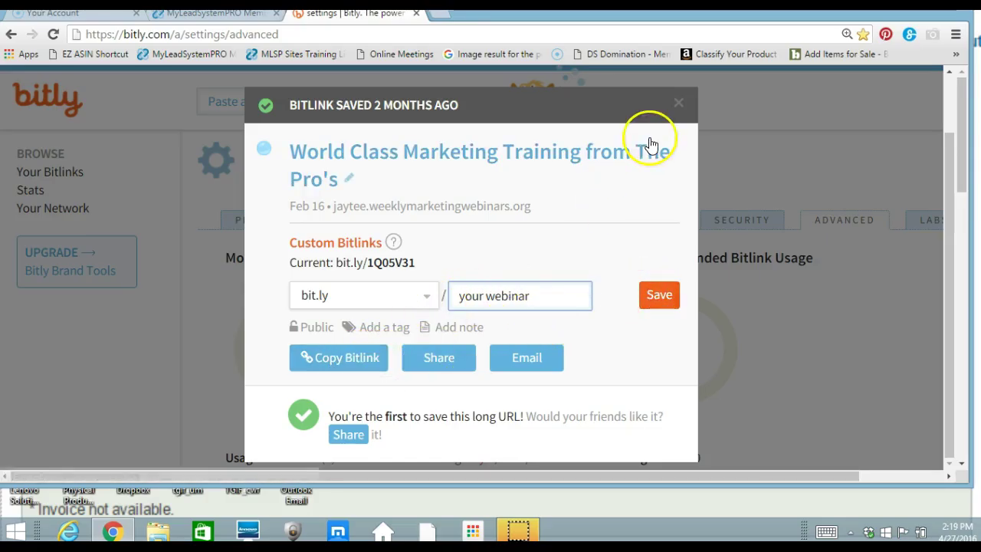
{"action": "left_click", "coordinate": [678, 106]}
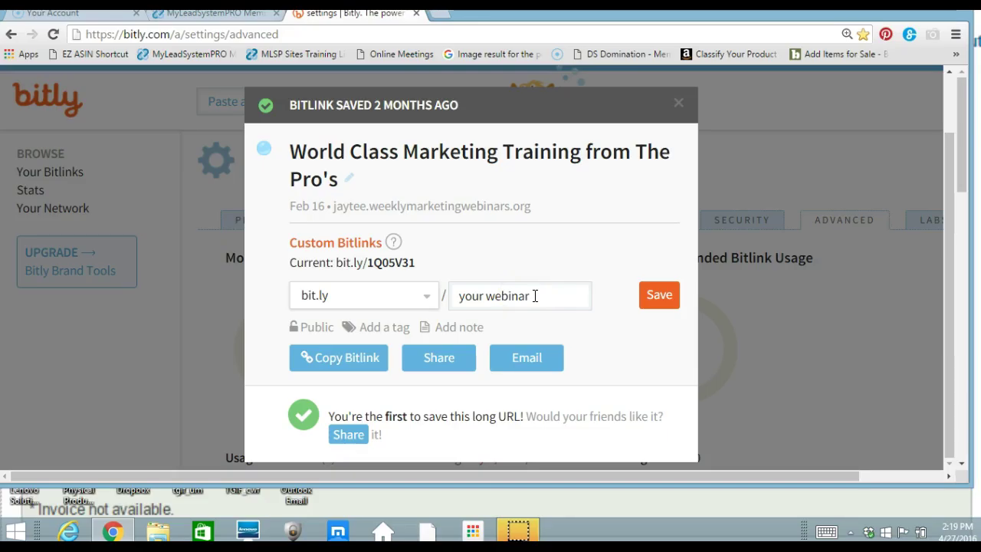
{"action": "left_click", "coordinate": [546, 298]}
{"action": "left_click", "coordinate": [655, 298]}
{"action": "left_click", "coordinate": [678, 103]}
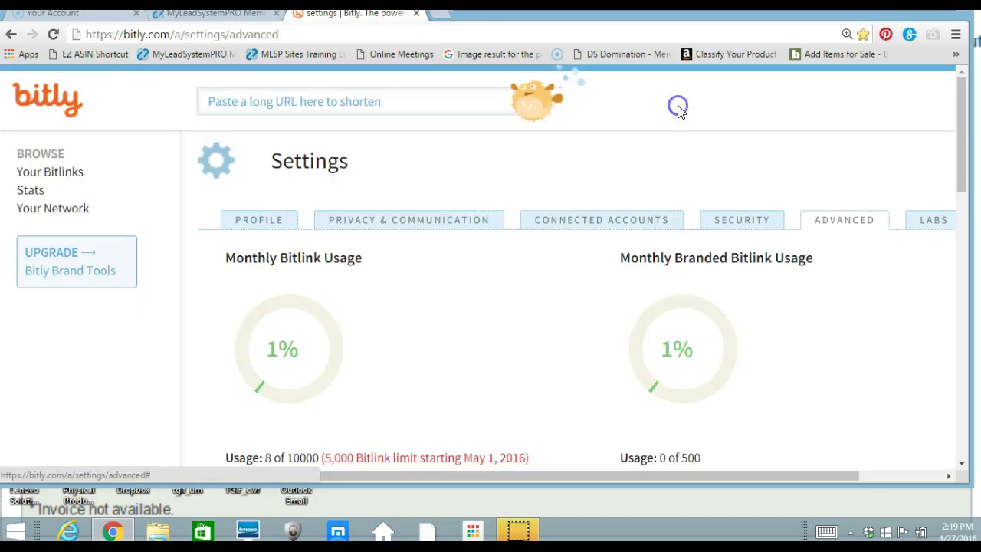
Close the Bitly tab and load facebook.com's News Feed in a new tab.
{"action": "left_click", "coordinate": [416, 14]}
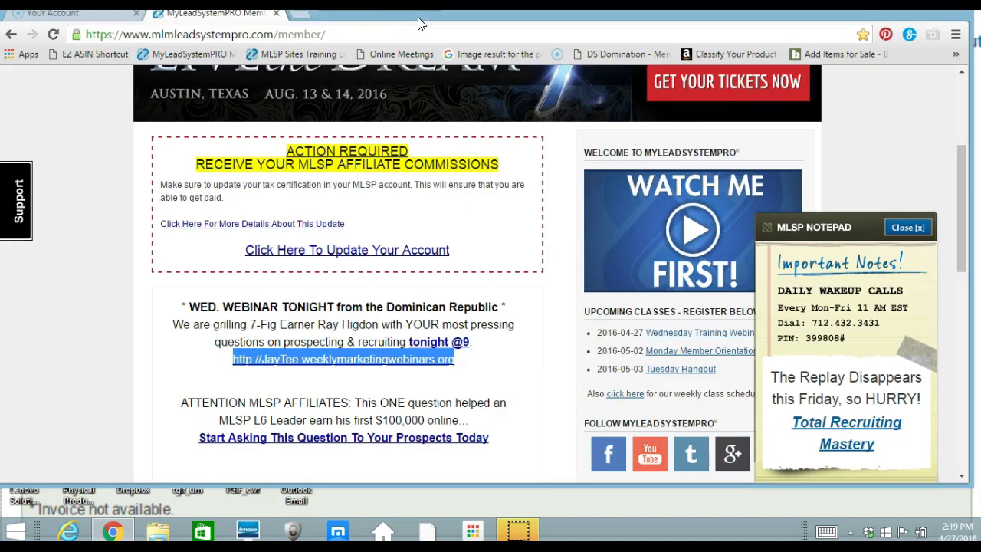
{"action": "left_click", "coordinate": [299, 14]}
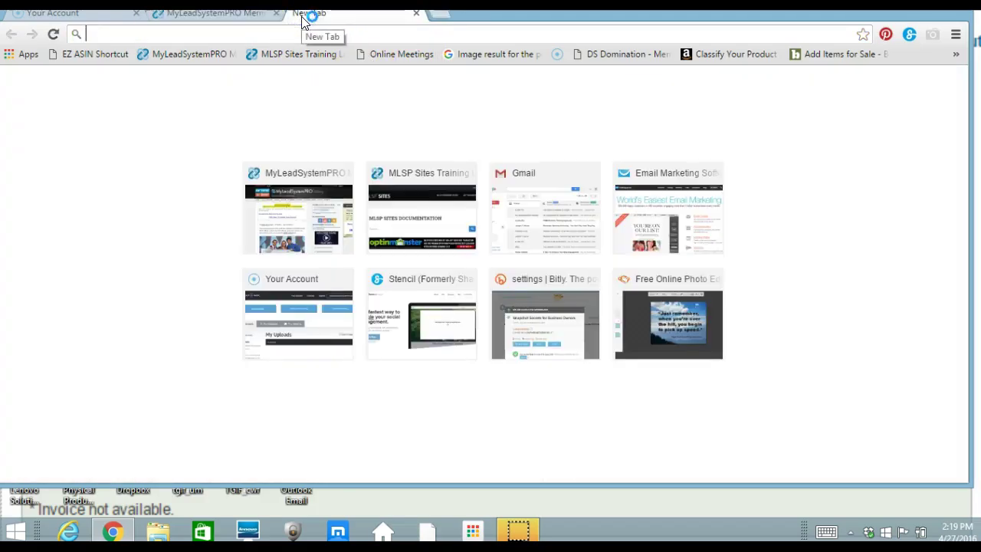
{"action": "type", "text": "facebook.com"}
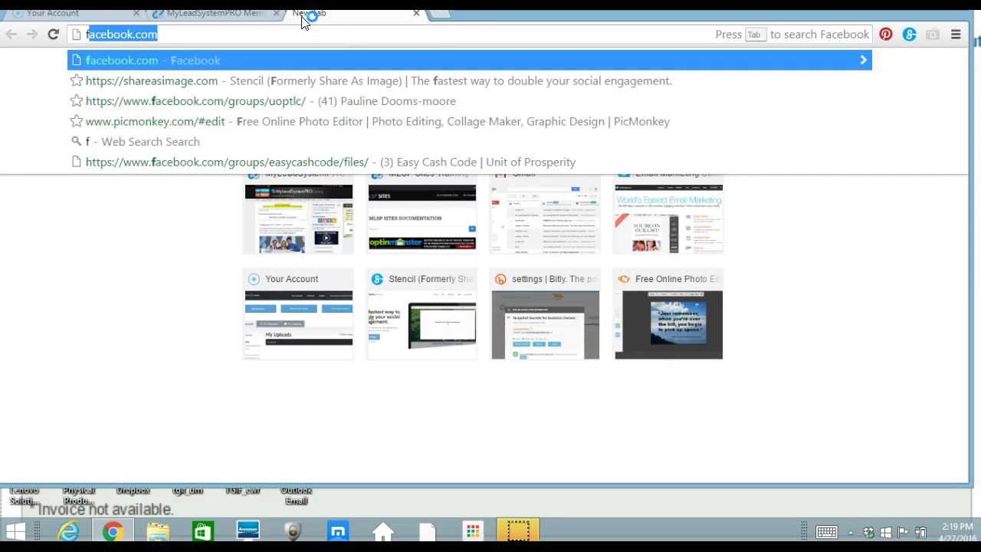
{"action": "key", "text": "Return"}
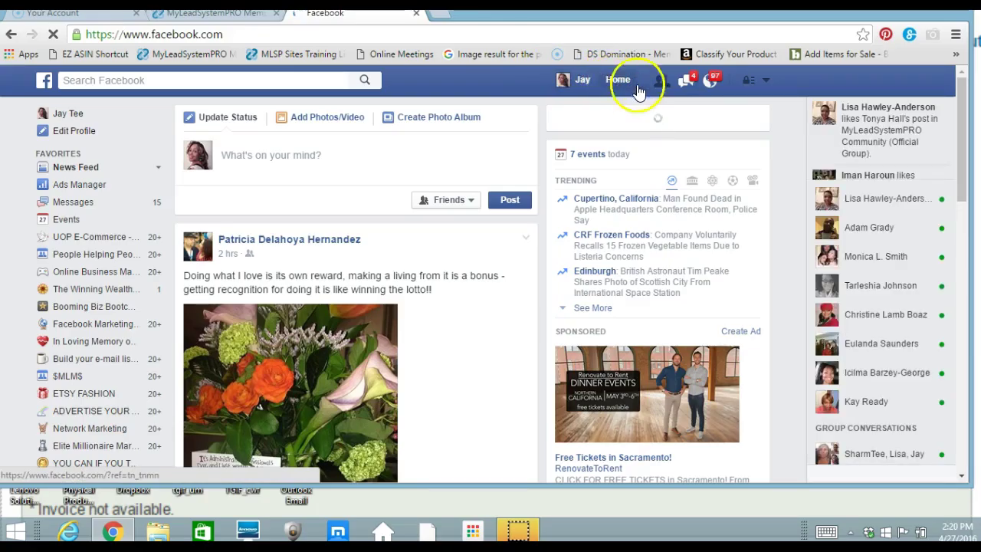
Switch to the Partner With JayTee page from the account menu's Your Pages list.
{"action": "left_click", "coordinate": [767, 83]}
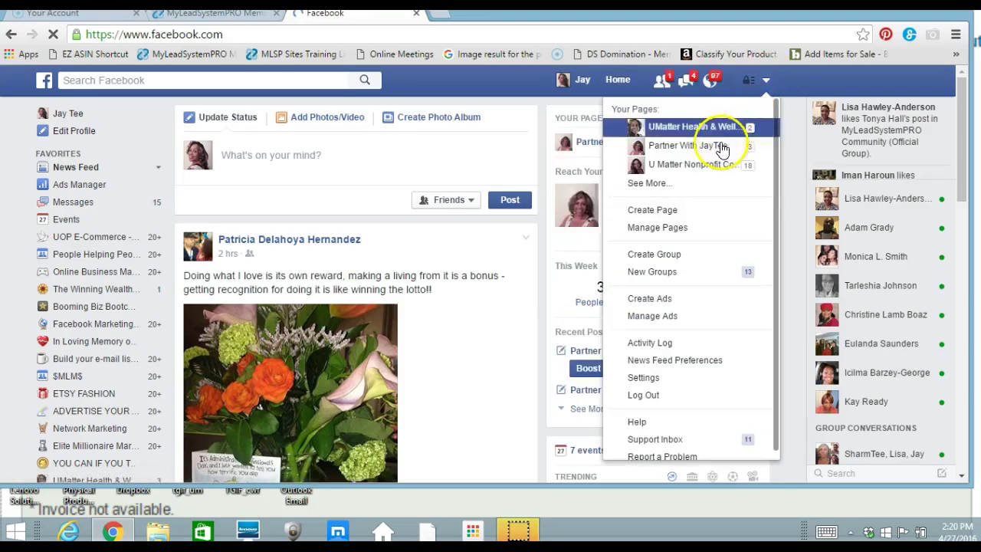
{"action": "left_click", "coordinate": [721, 147]}
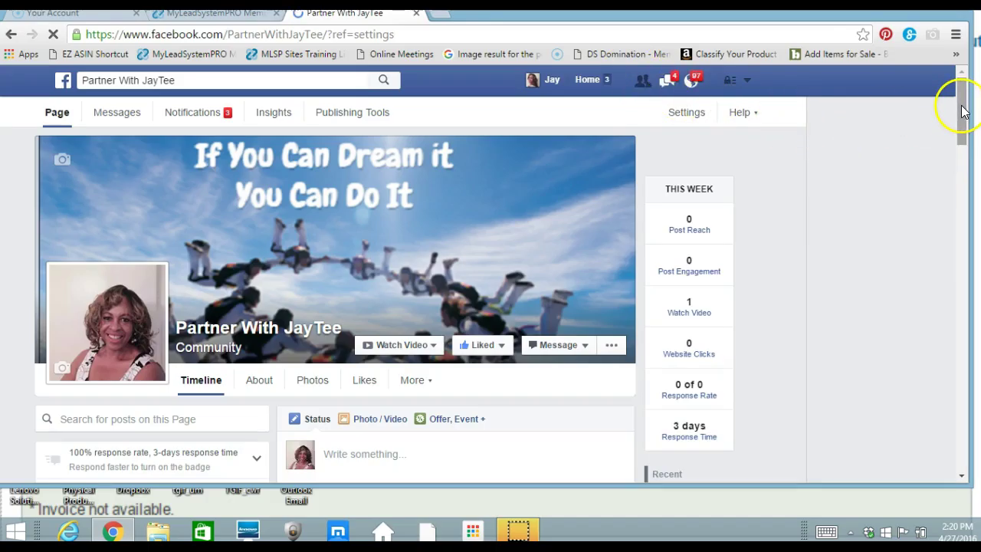
Open the page's Learn and Earn with JayTee webinar event.
{"action": "left_click_drag", "start_coordinate": [962, 104], "coordinate": [969, 321]}
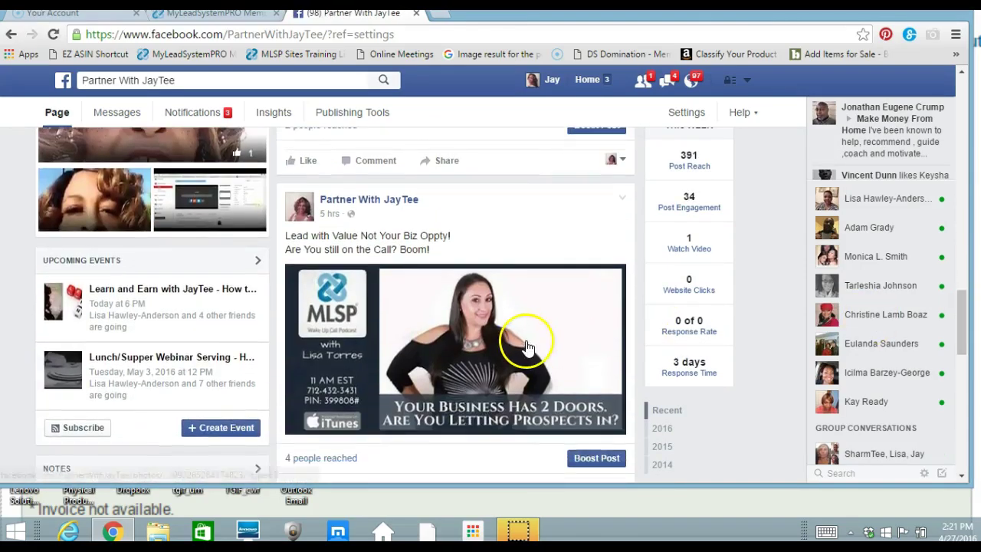
{"action": "mouse_move", "coordinate": [173, 296]}
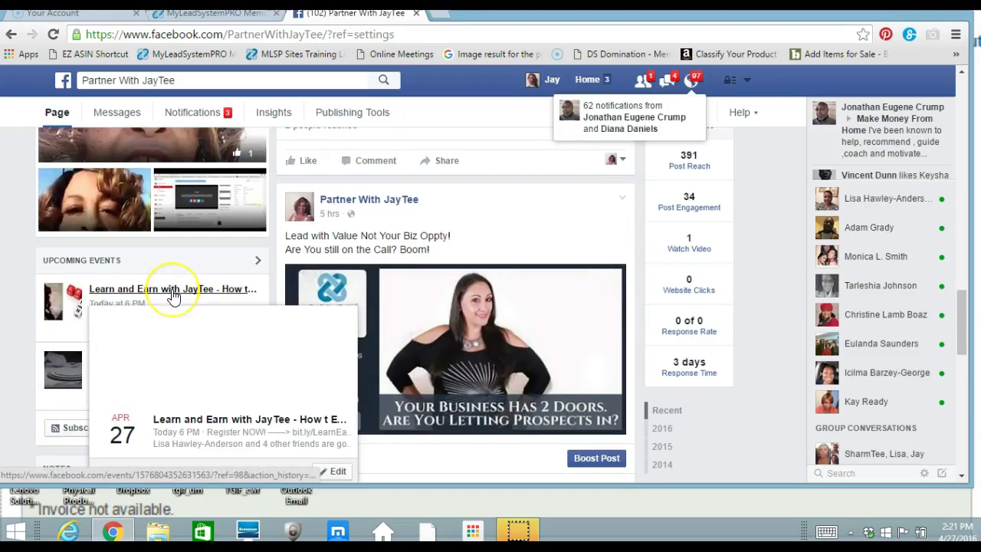
{"action": "left_click", "coordinate": [173, 296]}
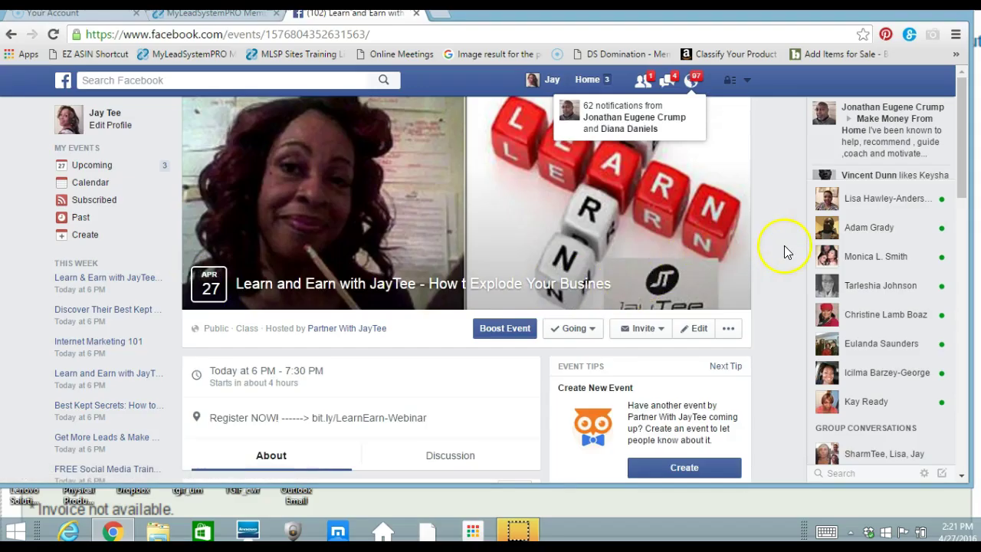
Start creating another event under Event Tips, then go back to the MyLeadSystemPRO member tab.
{"action": "left_click", "coordinate": [963, 146]}
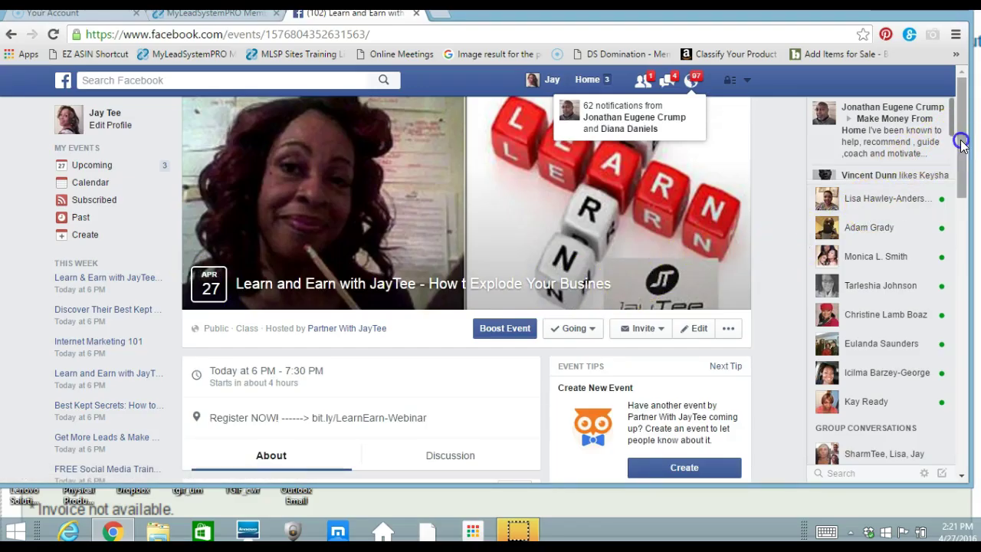
{"action": "scroll", "coordinate": [963, 145], "scroll_direction": "down", "scroll_amount": 2}
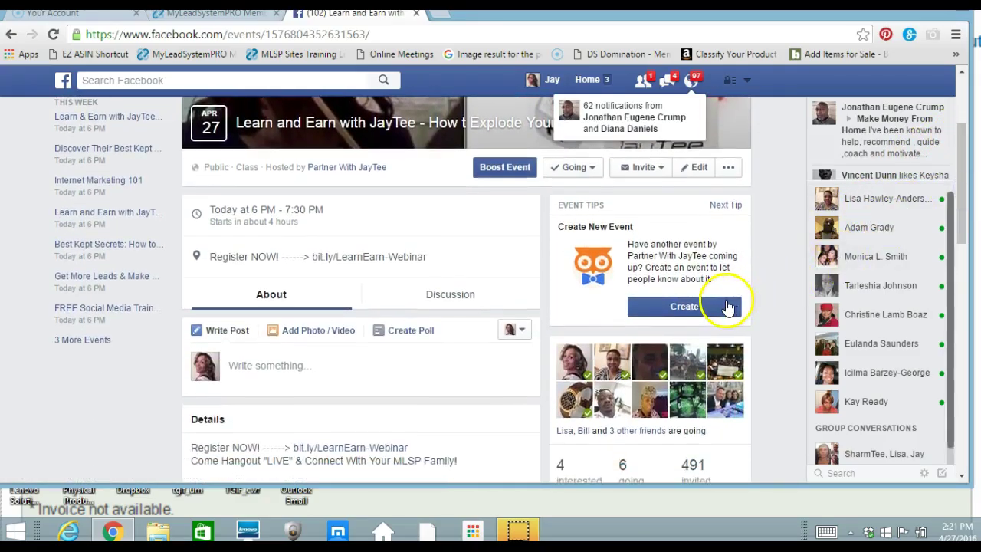
{"action": "left_click", "coordinate": [684, 312]}
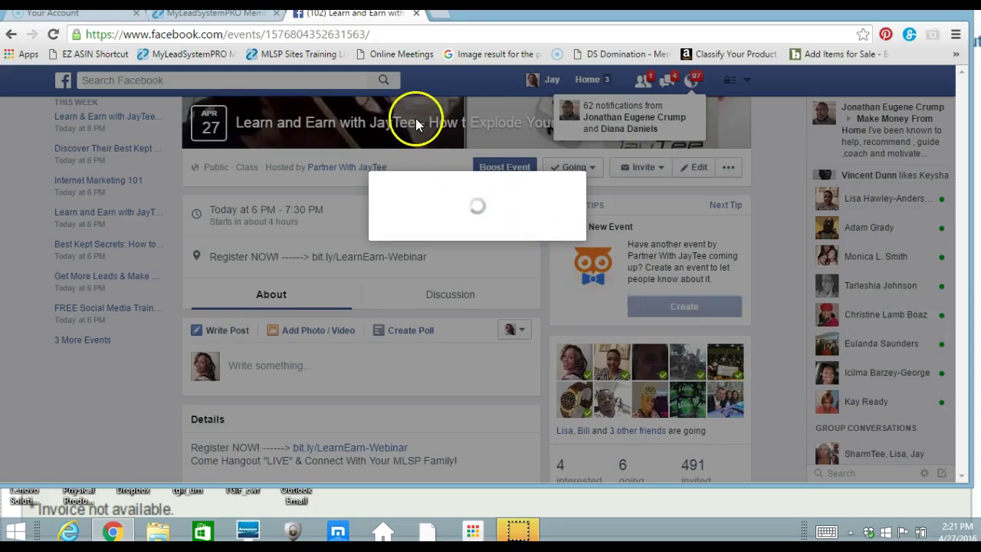
{"action": "left_click", "coordinate": [253, 15]}
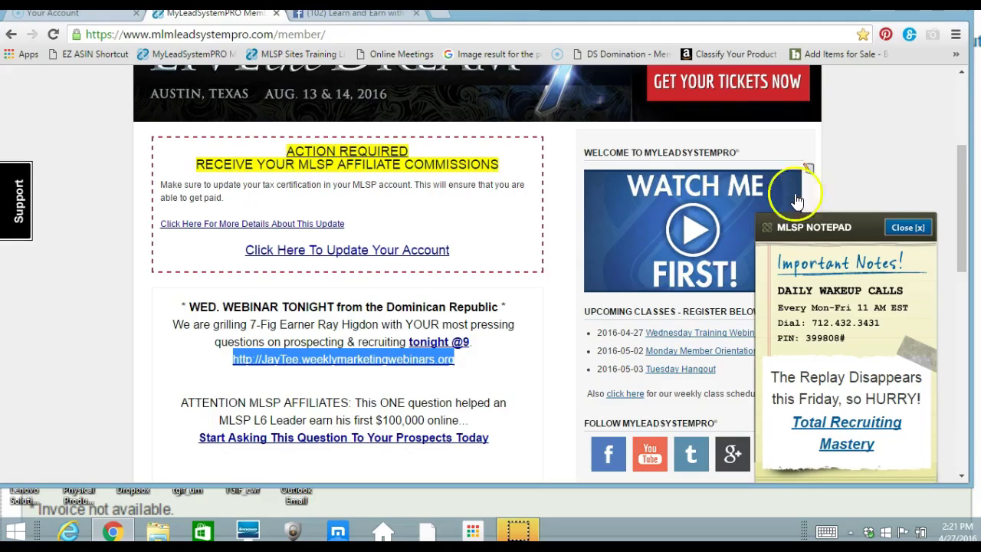
{"action": "left_click", "coordinate": [441, 14]}
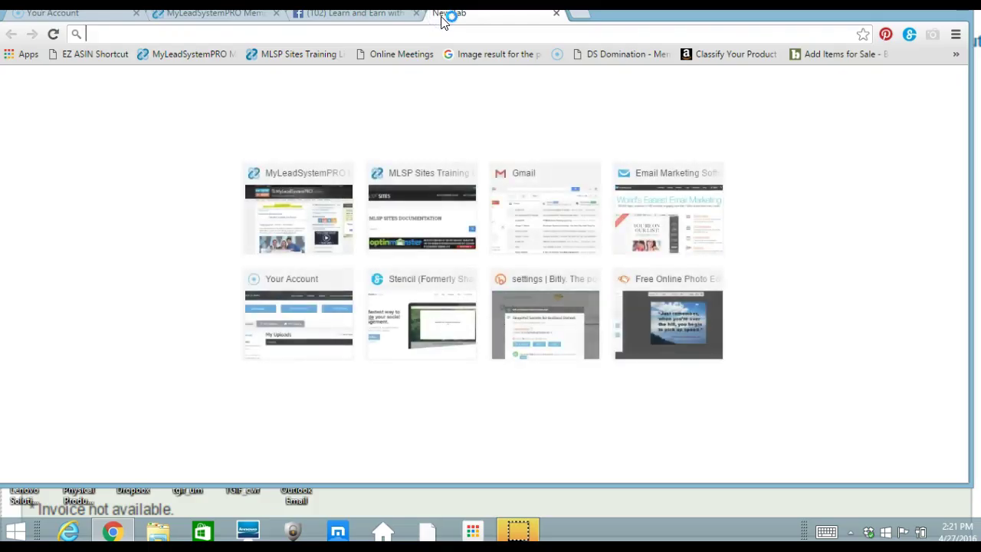
{"action": "key", "text": "Return"}
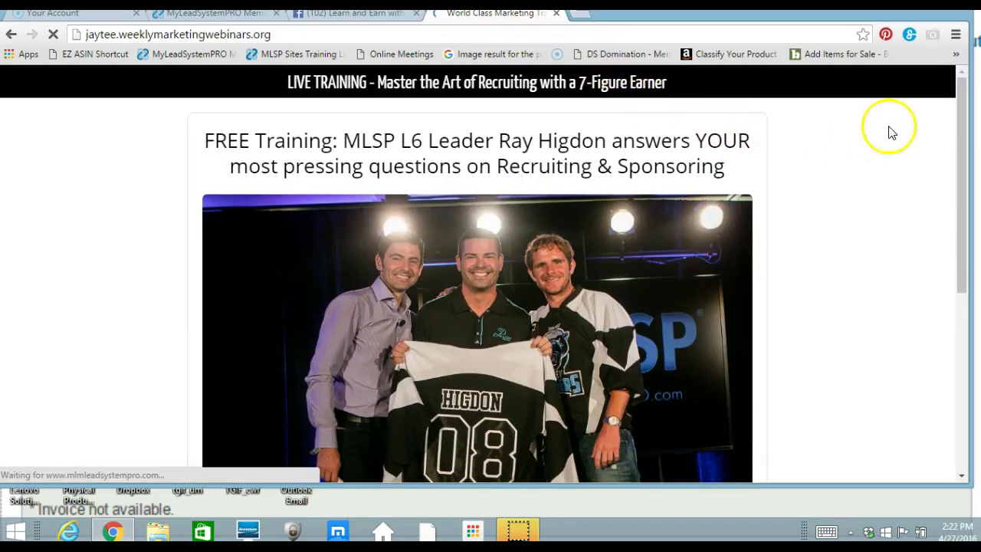
{"action": "left_click_drag", "start_coordinate": [964, 115], "coordinate": [971, 142]}
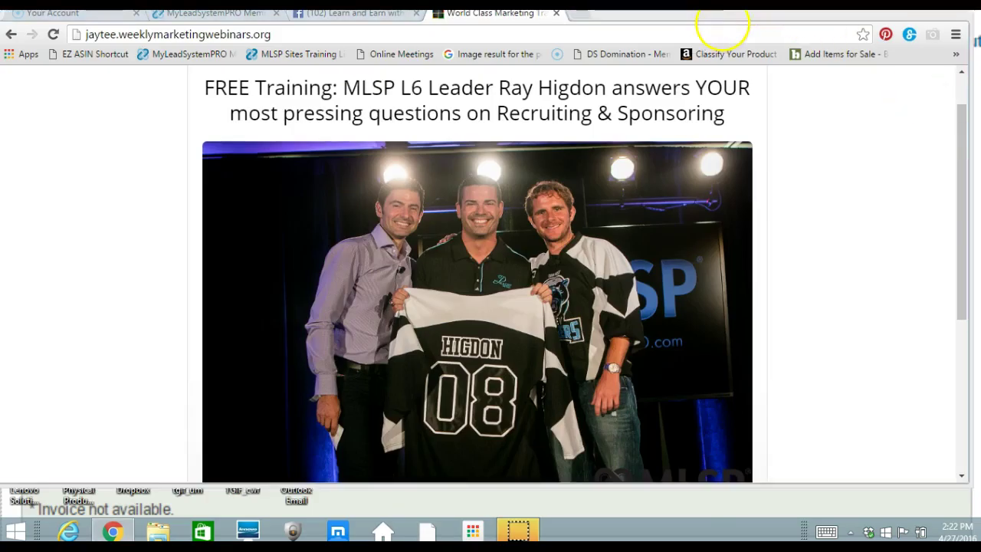
Capture a 793 x 515 Jing region around the Ray Higdon training headline and group photo.
{"action": "key", "text": "Print"}
{"action": "left_click_drag", "start_coordinate": [721, 23], "coordinate": [361, 84]}
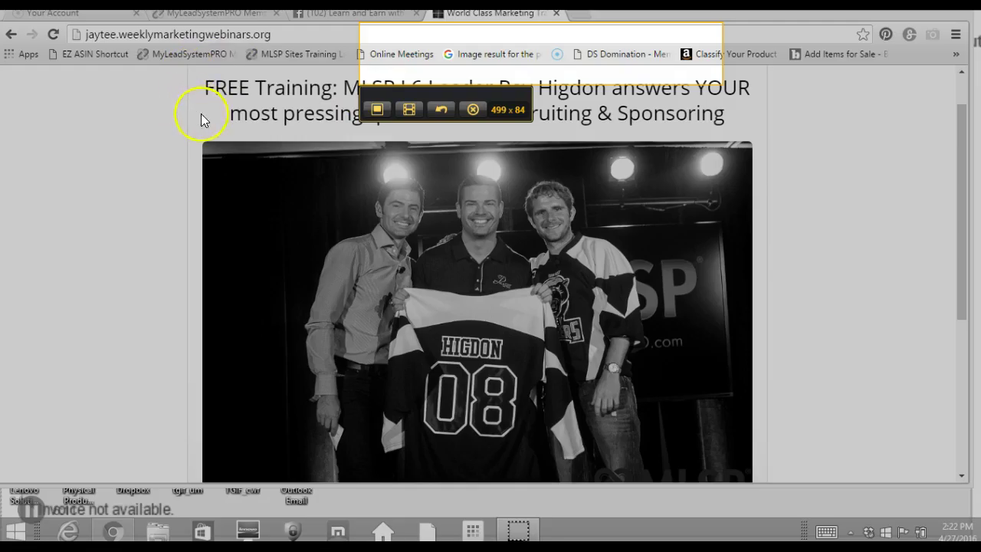
{"action": "left_click", "coordinate": [471, 109]}
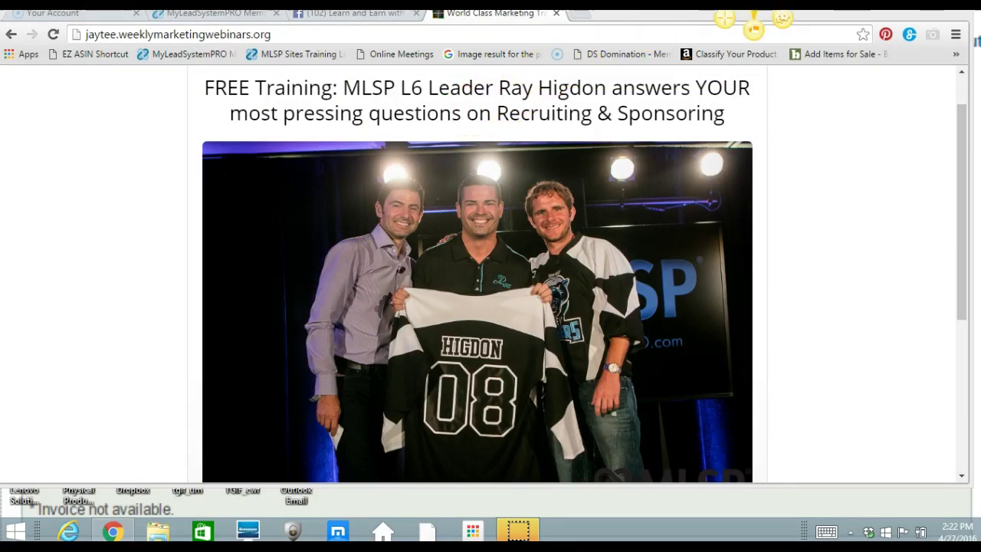
{"action": "key", "text": "Print"}
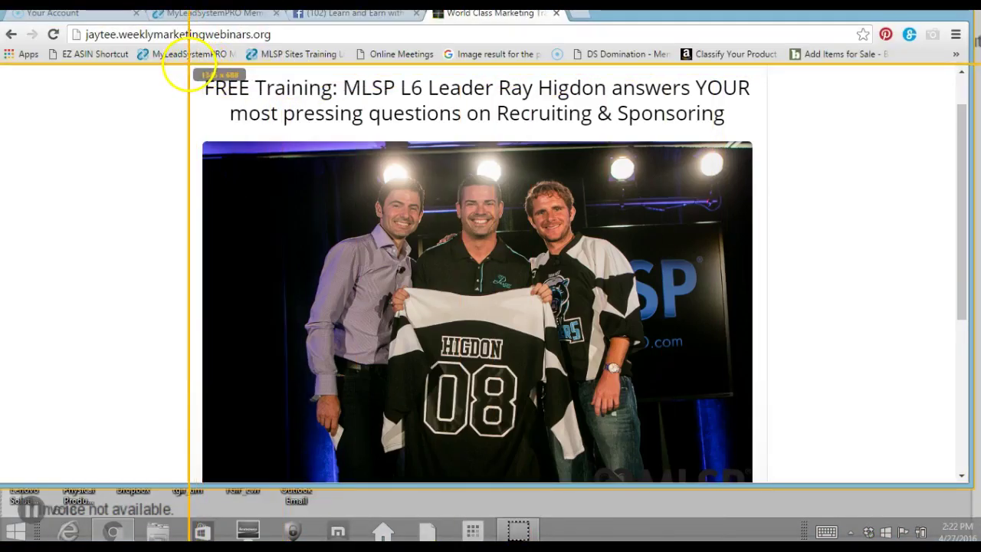
{"action": "left_click_drag", "start_coordinate": [187, 65], "coordinate": [764, 437]}
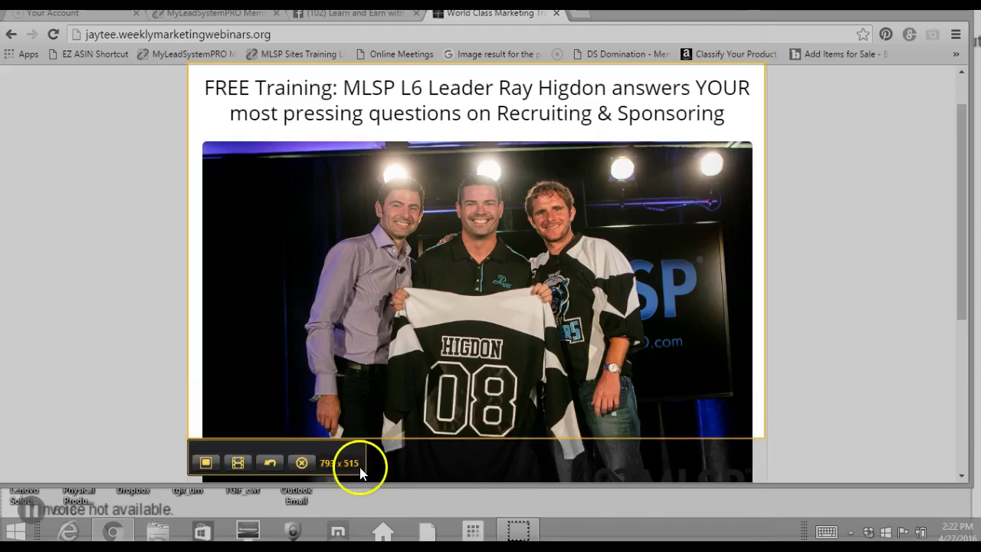
Keep the capture as an image named fb_web_pic, saved as PNG to the MyLeadSystem downloads folder.
{"action": "left_click", "coordinate": [212, 462]}
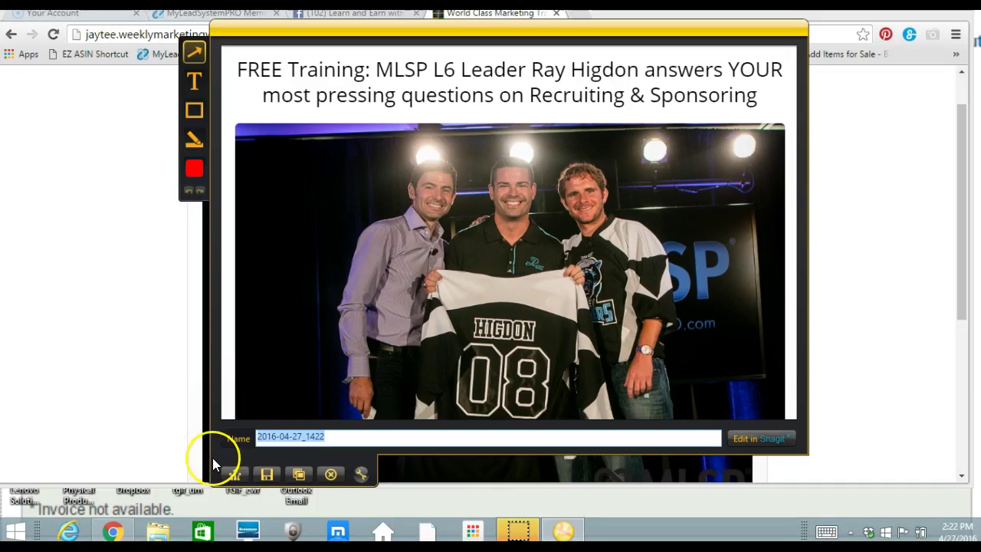
{"action": "type", "text": "fb"}
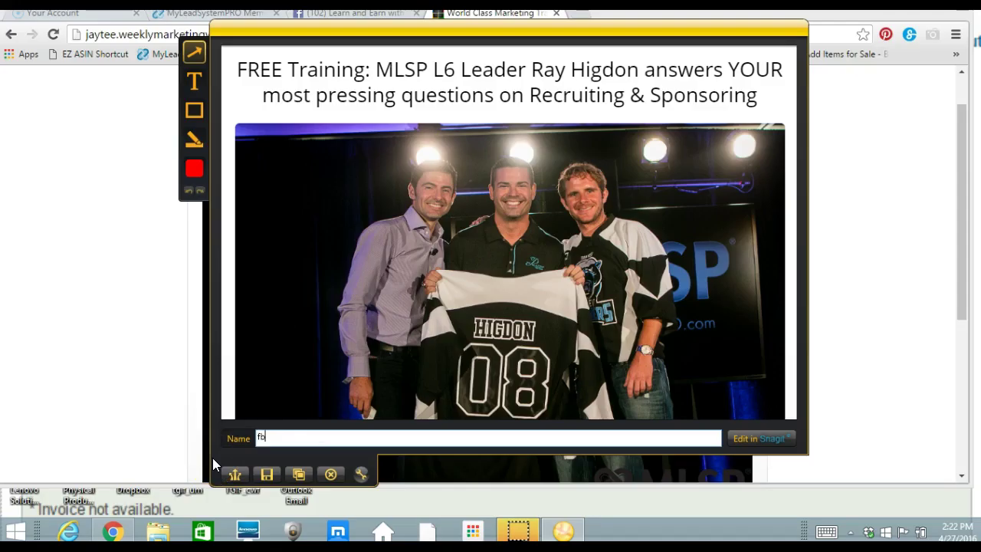
{"action": "type", "text": "web p"}
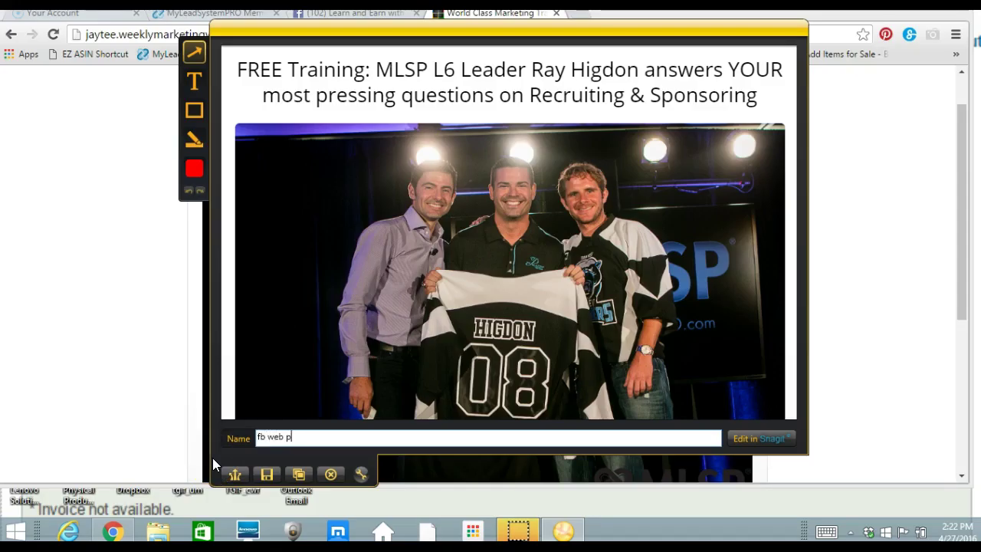
{"action": "type", "text": "ic"}
{"action": "left_click", "coordinate": [267, 474]}
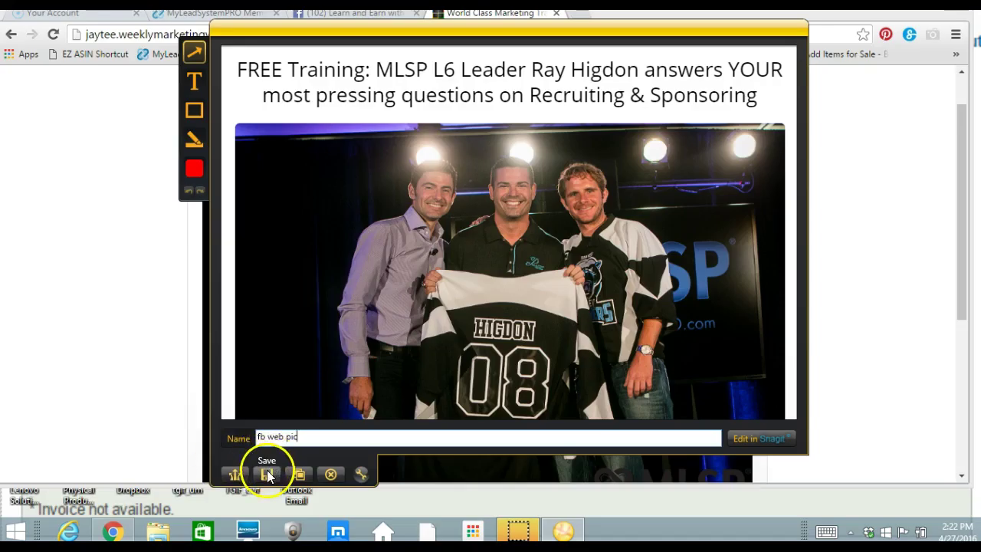
{"action": "left_click", "coordinate": [268, 474]}
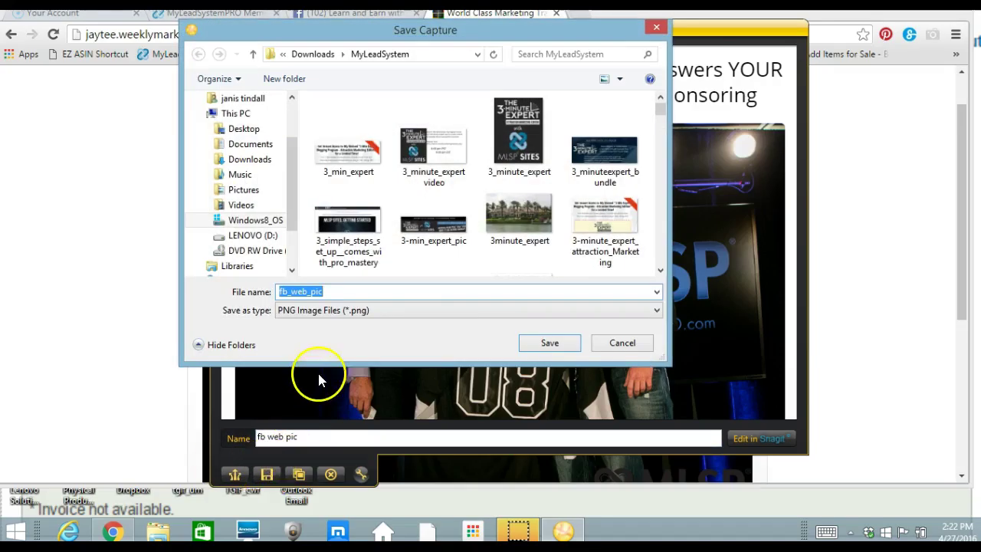
{"action": "left_click", "coordinate": [531, 343]}
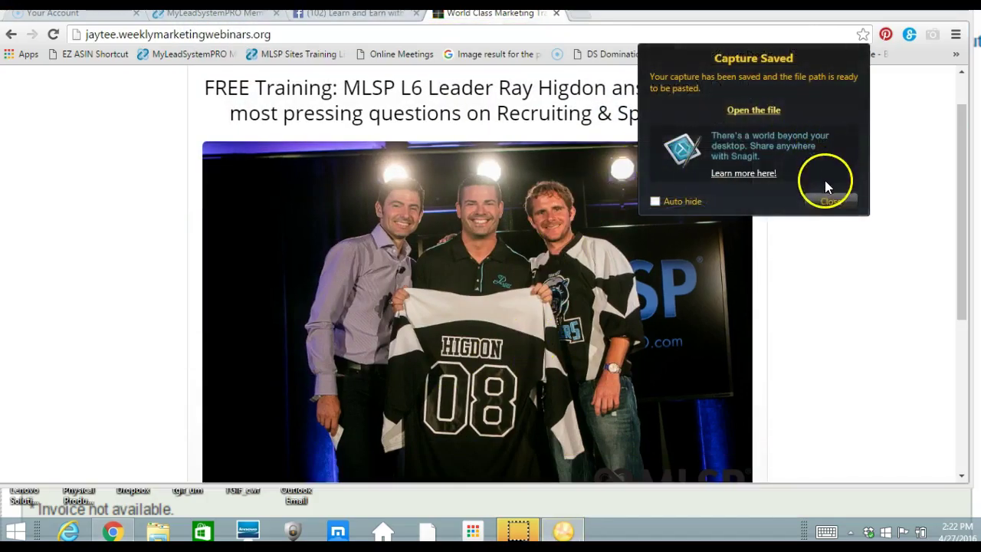
Dismiss Jing's saved notice and upload fb_web_pic.png as the new Facebook event's photo.
{"action": "left_click", "coordinate": [829, 202]}
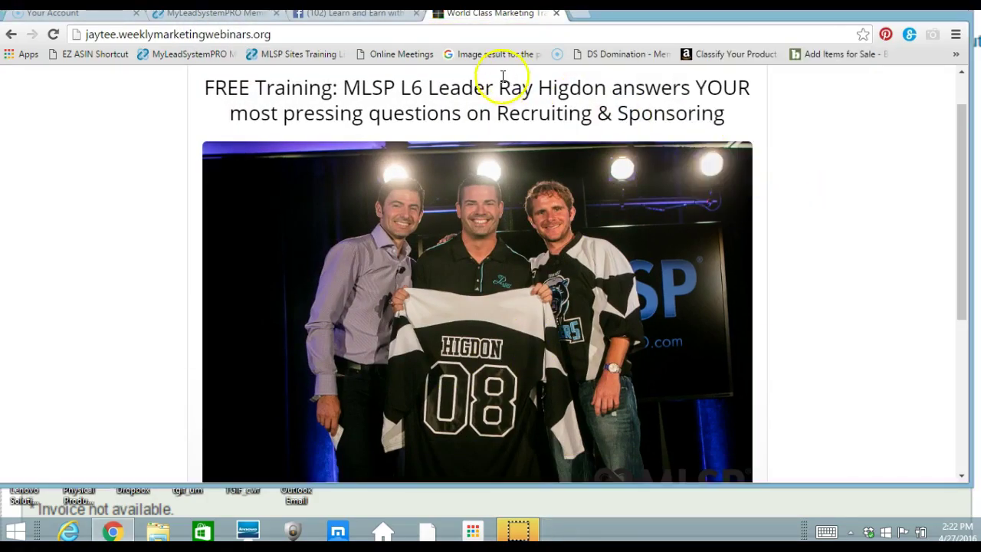
{"action": "left_click", "coordinate": [368, 14]}
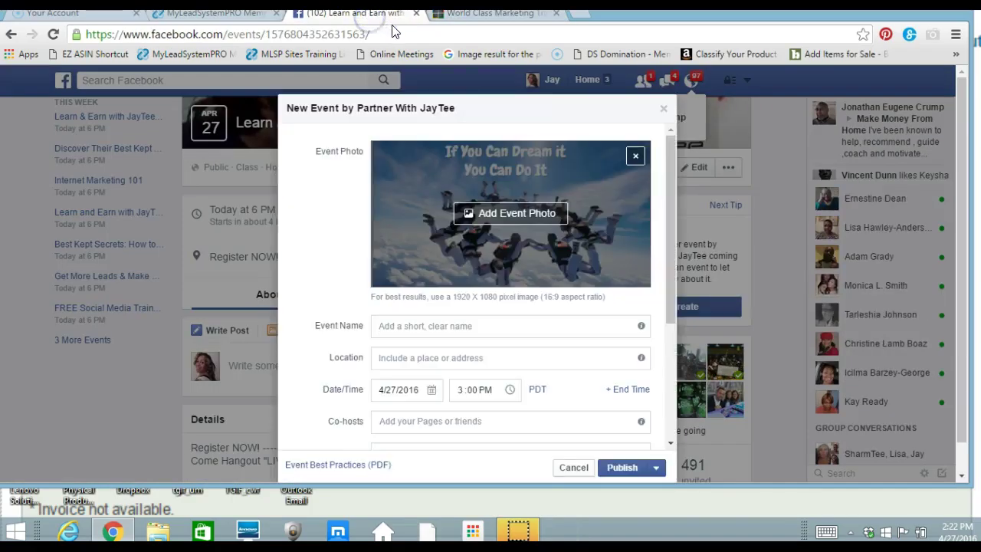
{"action": "left_click", "coordinate": [508, 217]}
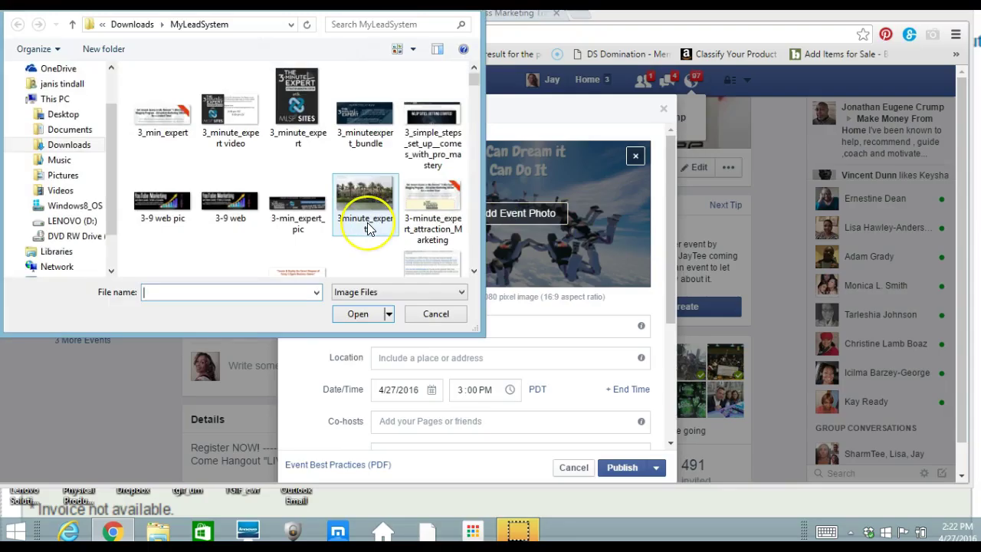
{"action": "type", "text": "fb"}
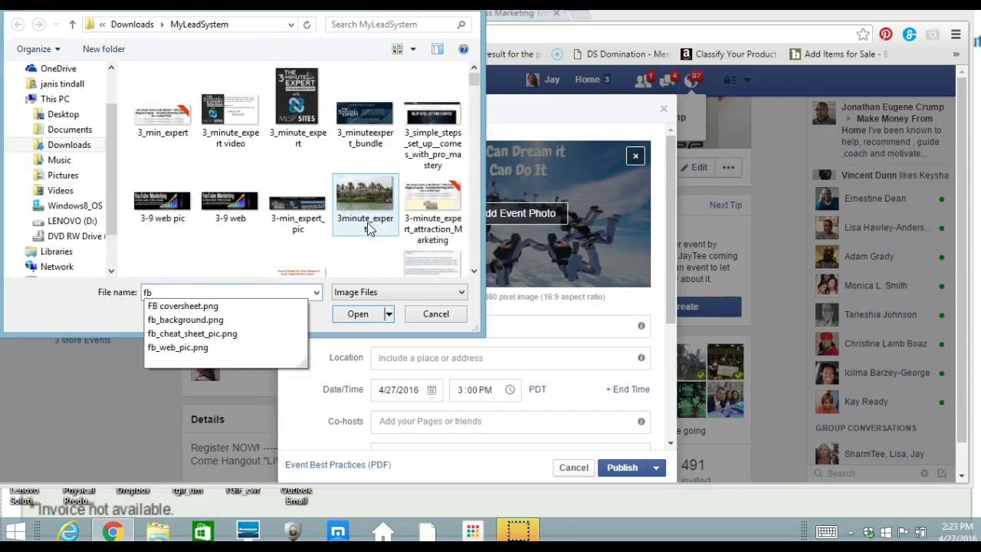
{"action": "left_click", "coordinate": [233, 348]}
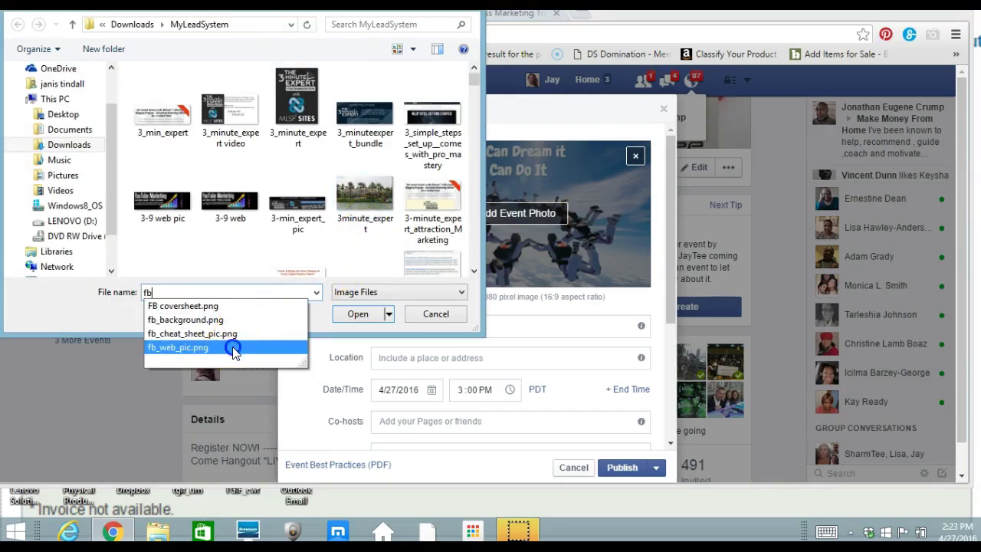
{"action": "left_click", "coordinate": [351, 315]}
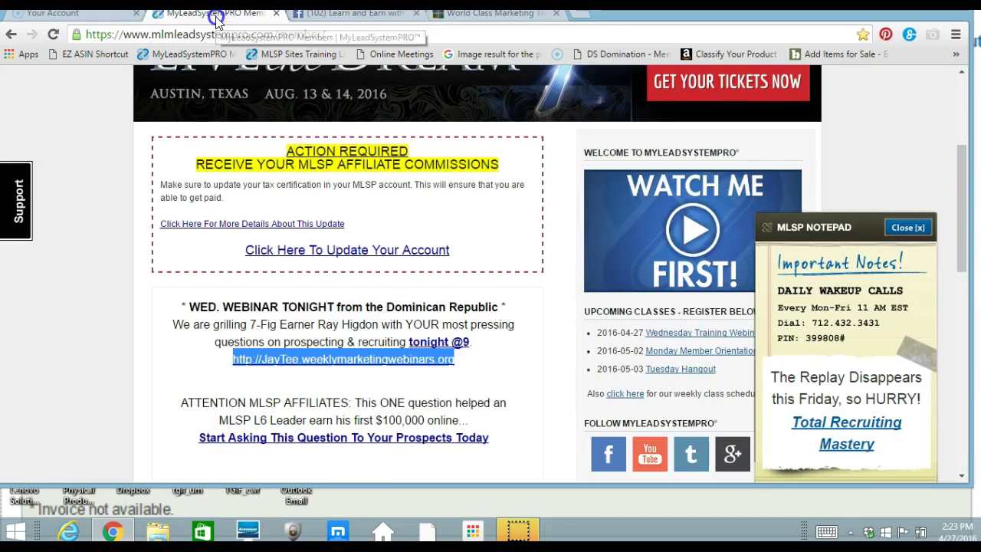
Check the Facebook event photo upload, then select the WED. WEBINAR TONIGHT announcement text in MyLeadSystemPRO.
{"action": "left_click", "coordinate": [216, 17]}
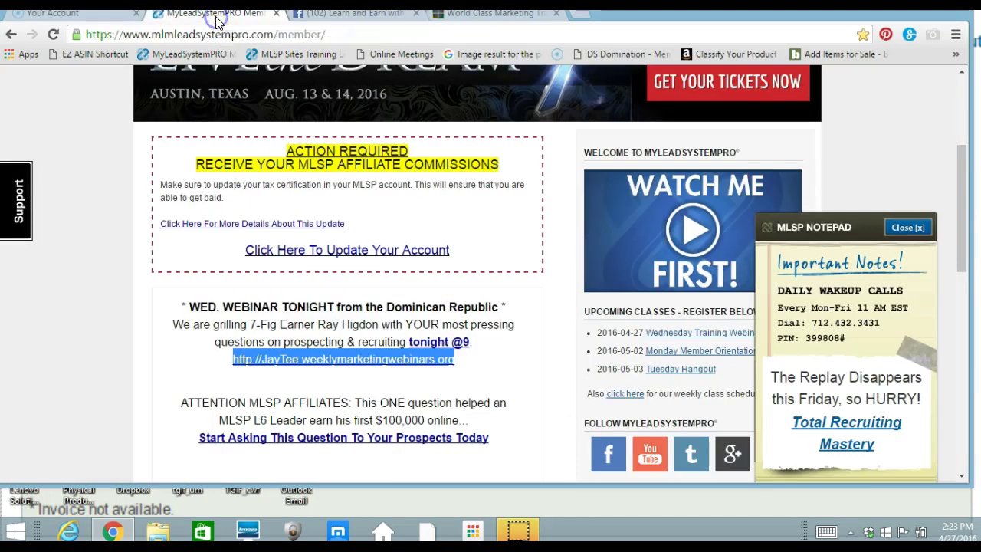
{"action": "left_click", "coordinate": [307, 17]}
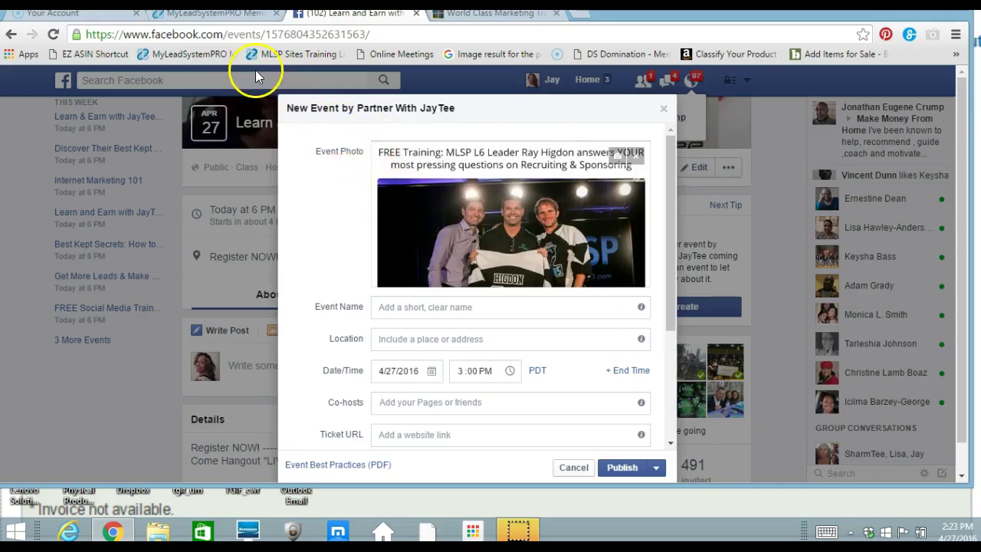
{"action": "left_click", "coordinate": [239, 17]}
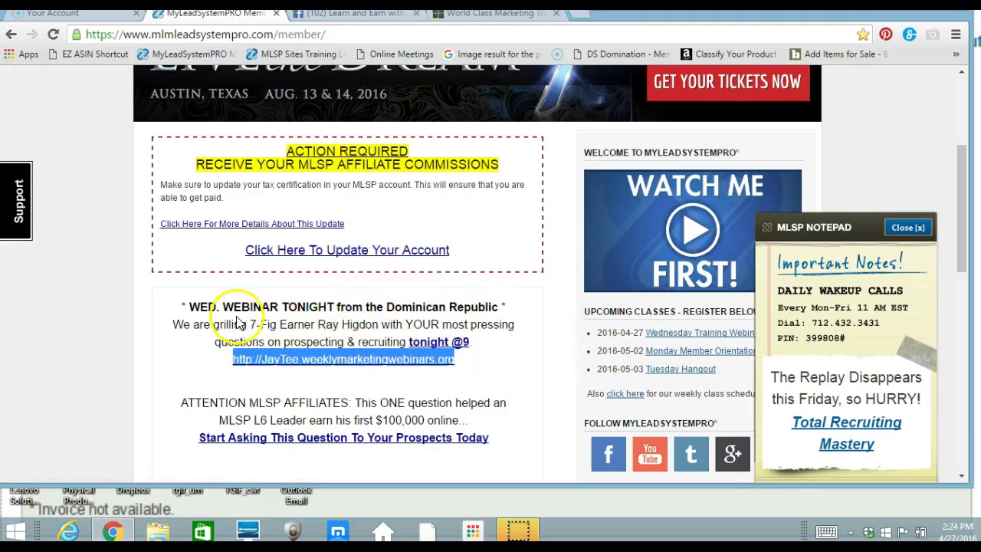
{"action": "left_click_drag", "start_coordinate": [189, 307], "coordinate": [480, 338]}
{"action": "key", "text": "ctrl+c"}
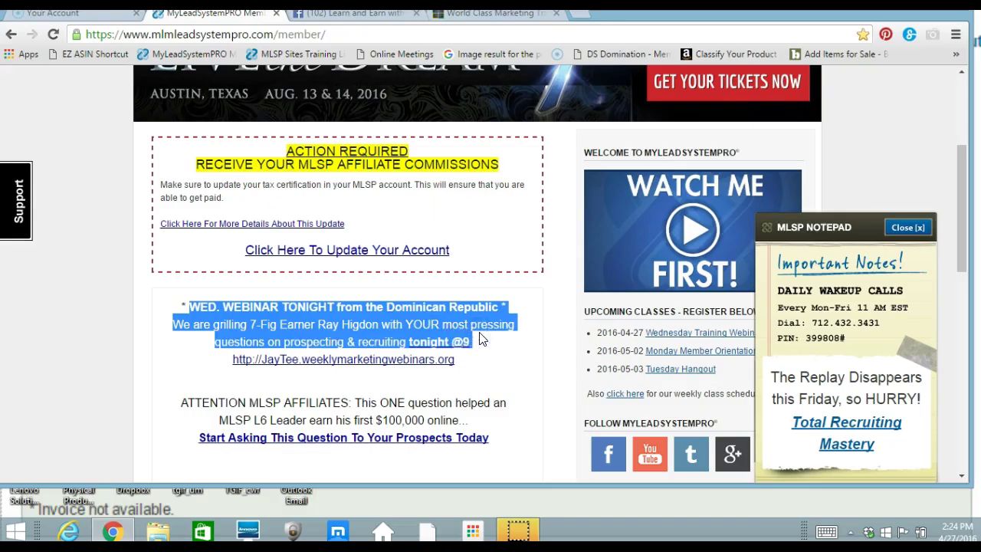
Paste the WED. WEBINAR TONIGHT blurb into the event description and type a co-host's name.
{"action": "left_click", "coordinate": [385, 15]}
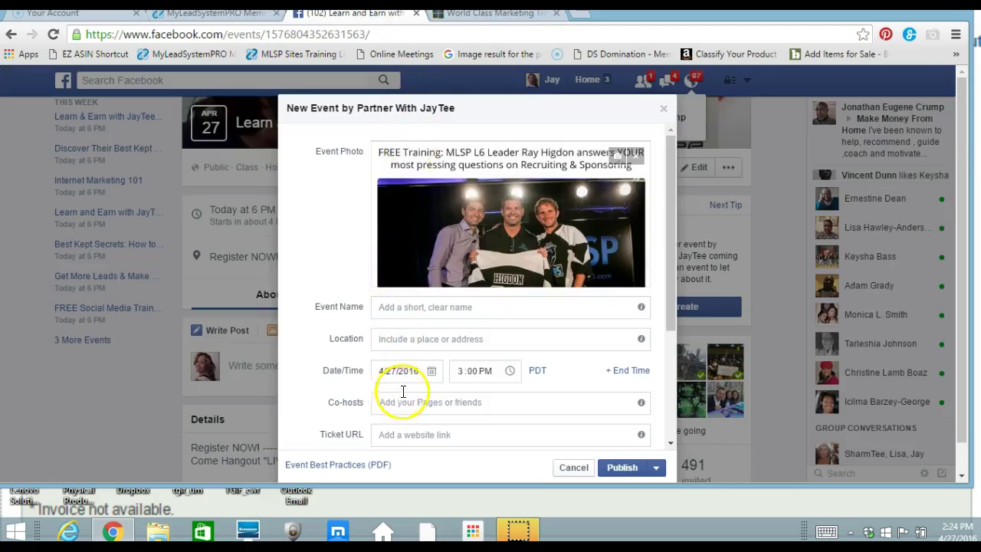
{"action": "left_click_drag", "start_coordinate": [669, 286], "coordinate": [674, 339]}
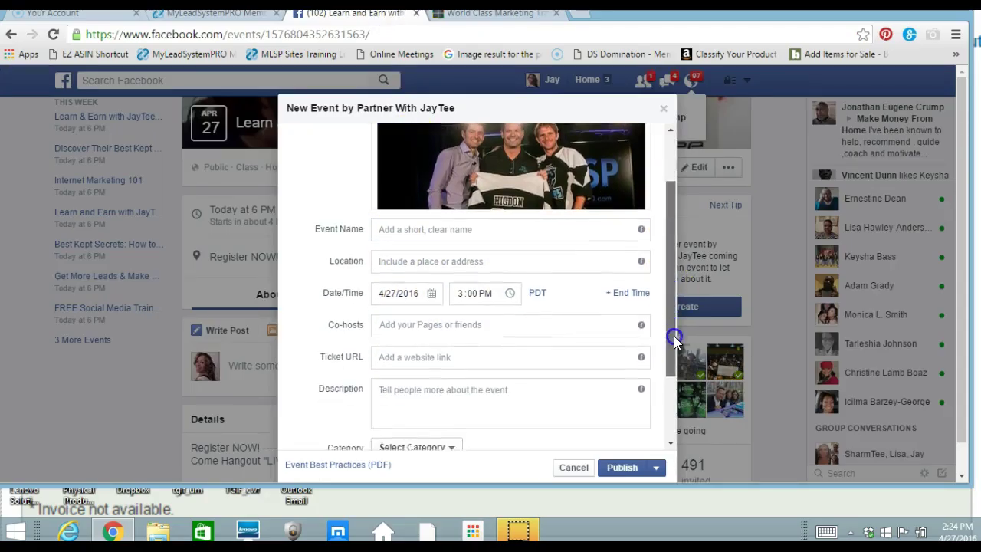
{"action": "left_click", "coordinate": [387, 383]}
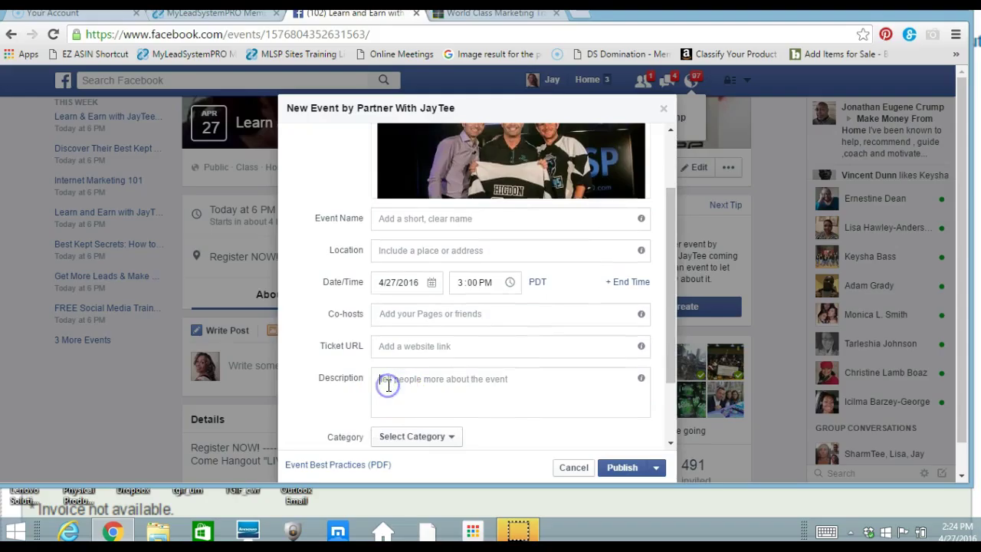
{"action": "key", "text": "ctrl+v"}
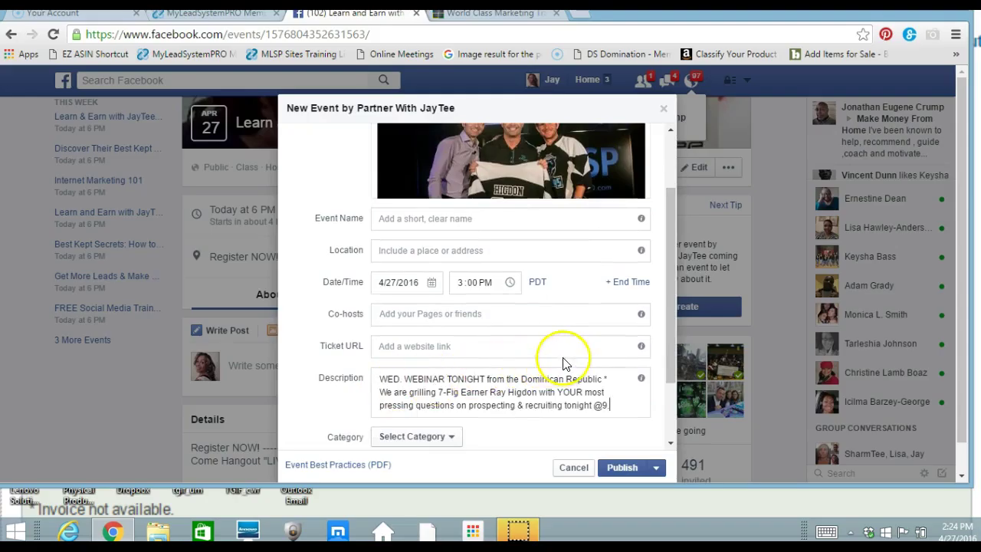
{"action": "left_click", "coordinate": [419, 315]}
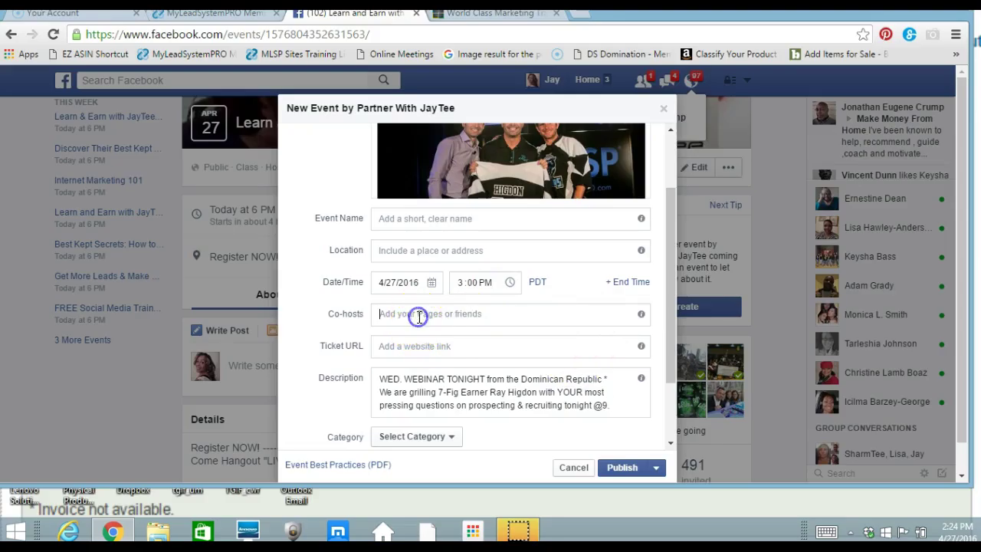
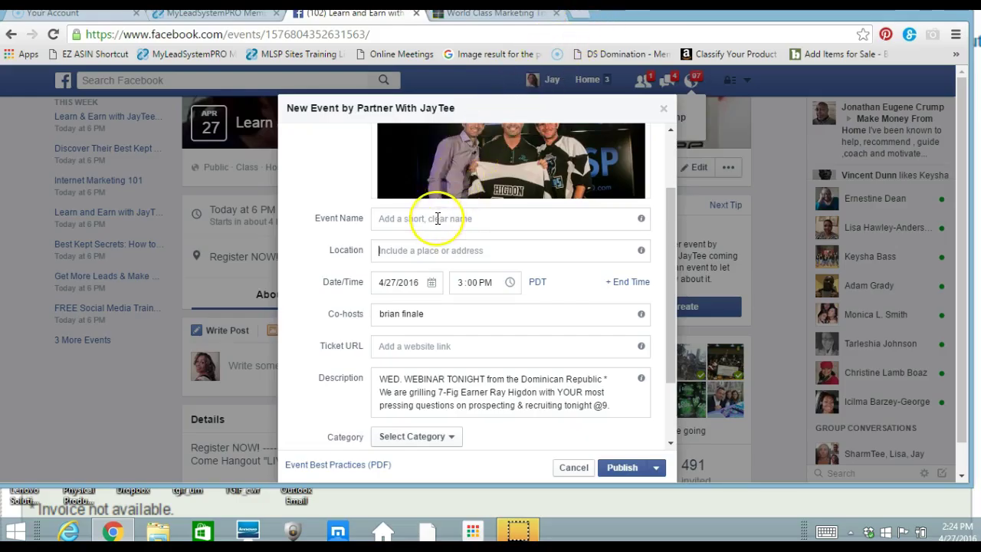
Clear the mistyped location attempts and enter 'custom bitly link goes here' as the event location.
{"action": "type", "text": "le"}
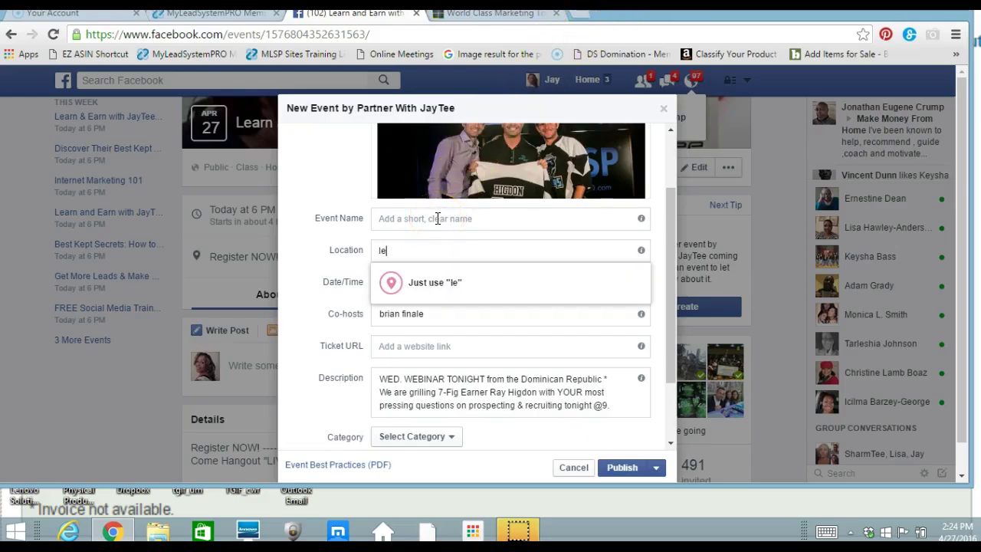
{"action": "key", "text": "BackSpace"}
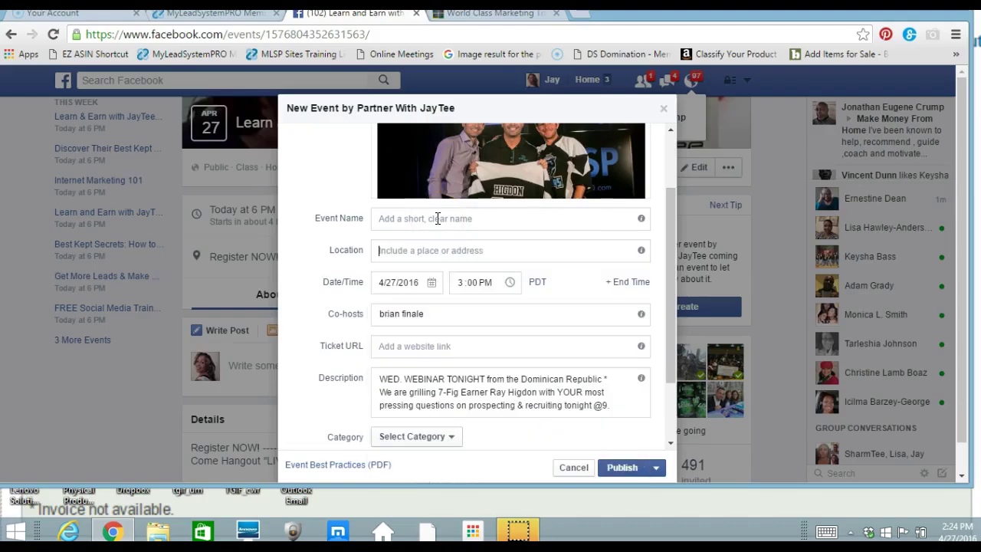
{"action": "type", "text": "bit"}
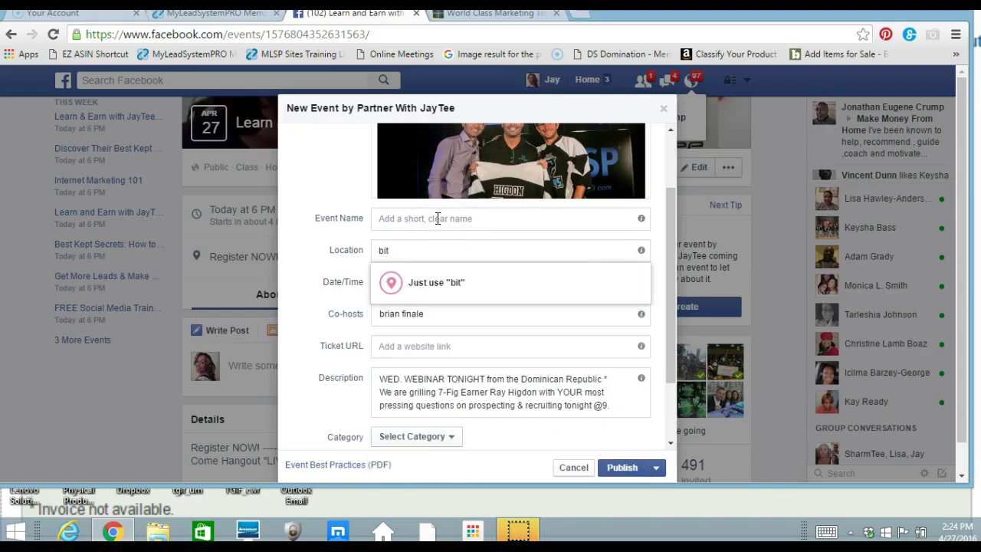
{"action": "type", "text": ".ly/LearnE"}
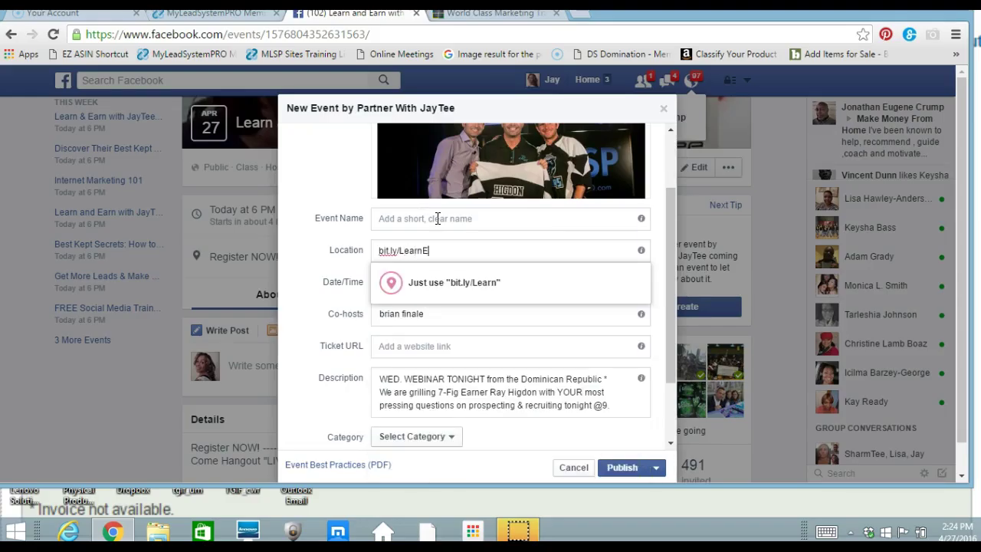
{"action": "type", "text": "ae"}
{"action": "key", "text": "BackSpace"}
{"action": "key", "text": "BackSpace"}
{"action": "key", "text": "BackSpace"}
{"action": "key", "text": "BackSpace"}
{"action": "key", "text": "BackSpace"}
{"action": "key", "text": "BackSpace"}
{"action": "key", "text": "BackSpace"}
{"action": "key", "text": "BackSpace"}
{"action": "key", "text": "BackSpace"}
{"action": "key", "text": "BackSpace"}
{"action": "key", "text": "BackSpace"}
{"action": "key", "text": "BackSpace"}
{"action": "key", "text": "BackSpace"}
{"action": "key", "text": "BackSpace"}
{"action": "key", "text": "BackSpace"}
{"action": "key", "text": "BackSpace"}
{"action": "key", "text": "BackSpace"}
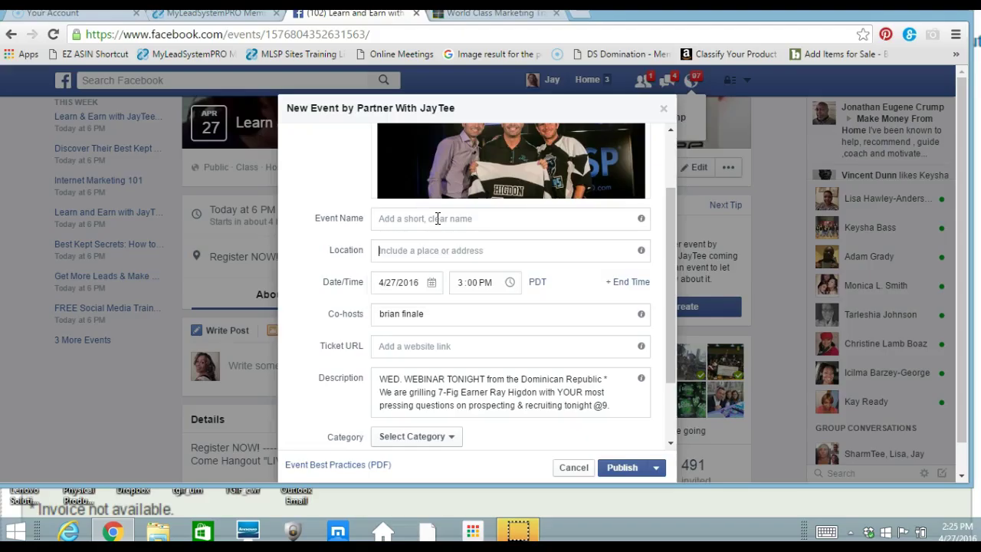
{"action": "left_click", "coordinate": [438, 219]}
{"action": "left_click", "coordinate": [387, 249]}
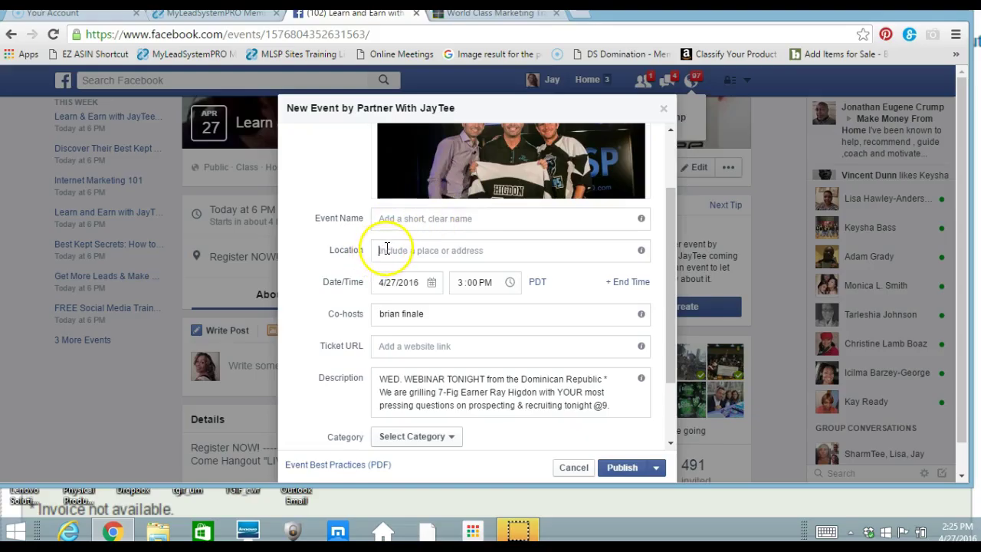
{"action": "type", "text": "c"}
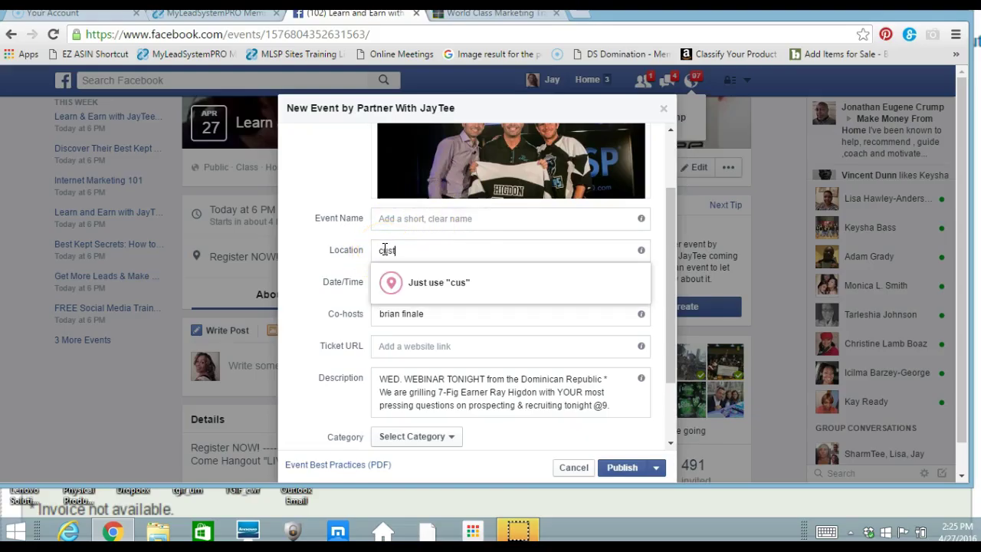
{"action": "type", "text": "ustm bitlink"}
{"action": "left_click", "coordinate": [385, 249]}
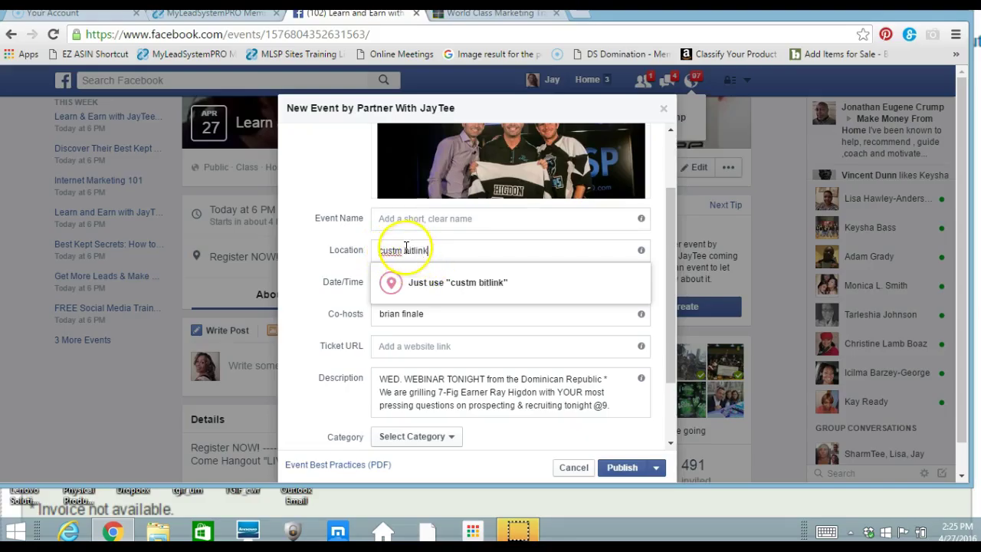
{"action": "triple_click", "coordinate": [391, 250]}
{"action": "type", "text": "o"}
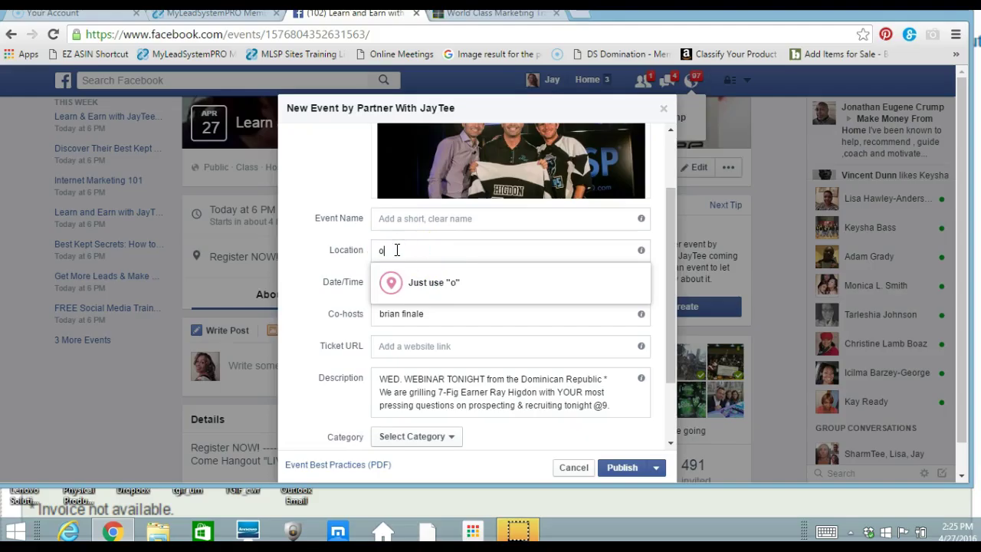
{"action": "key", "text": "BackSpace"}
{"action": "type", "text": "c"}
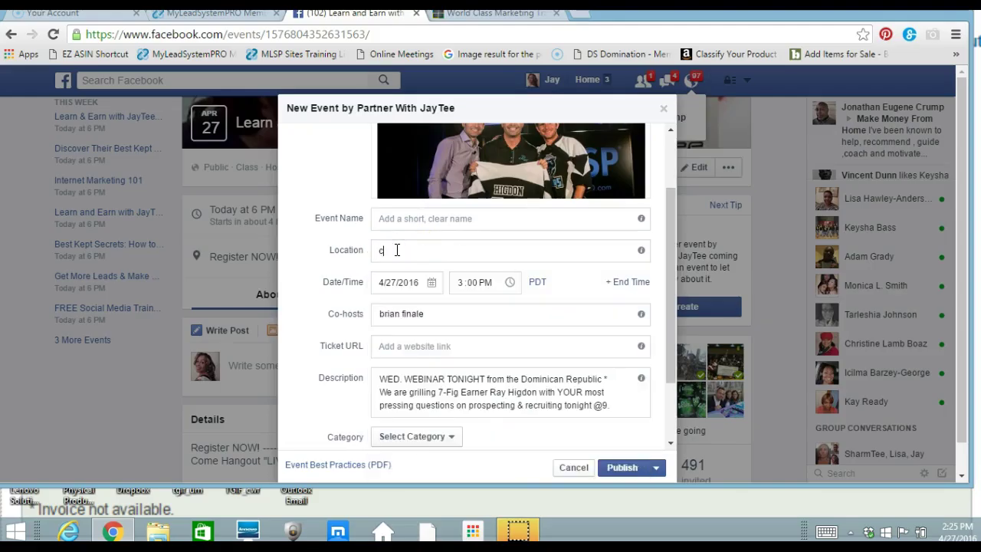
{"action": "type", "text": "ust"}
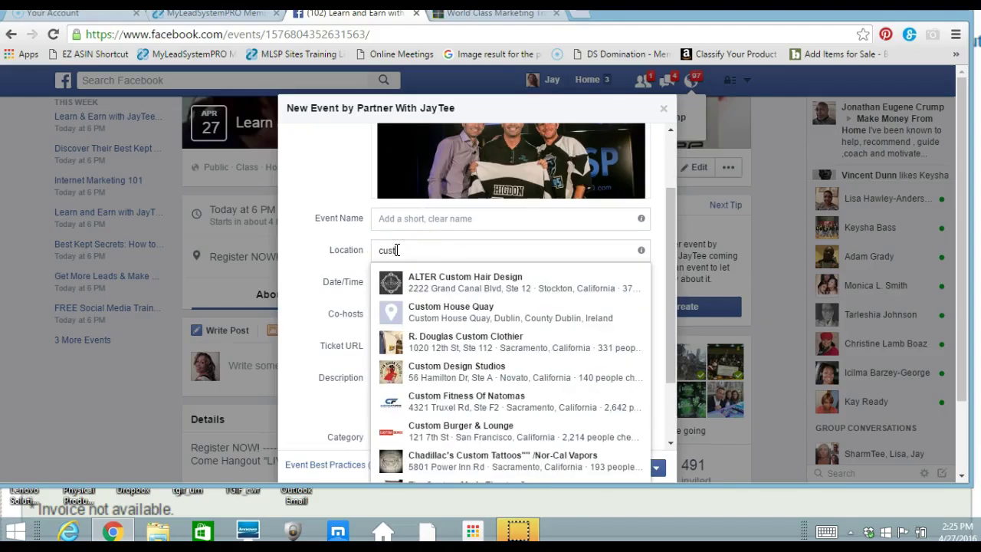
{"action": "type", "text": "om"}
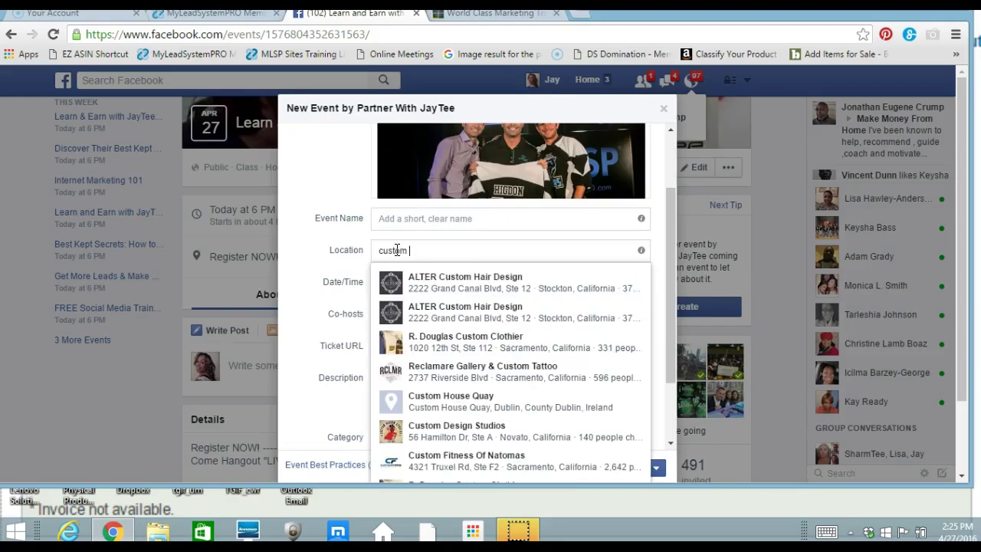
{"action": "type", "text": " bitl"}
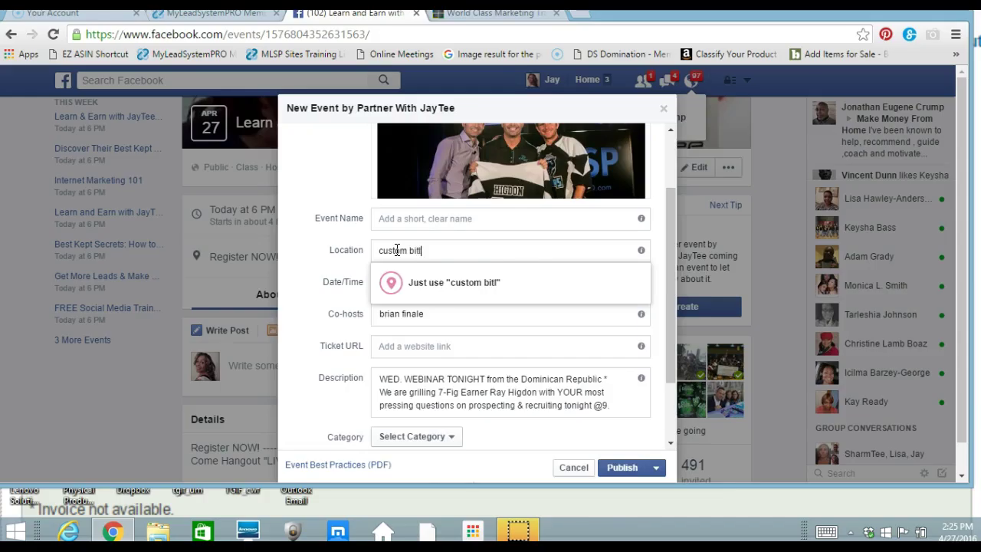
{"action": "type", "text": "y link goes"}
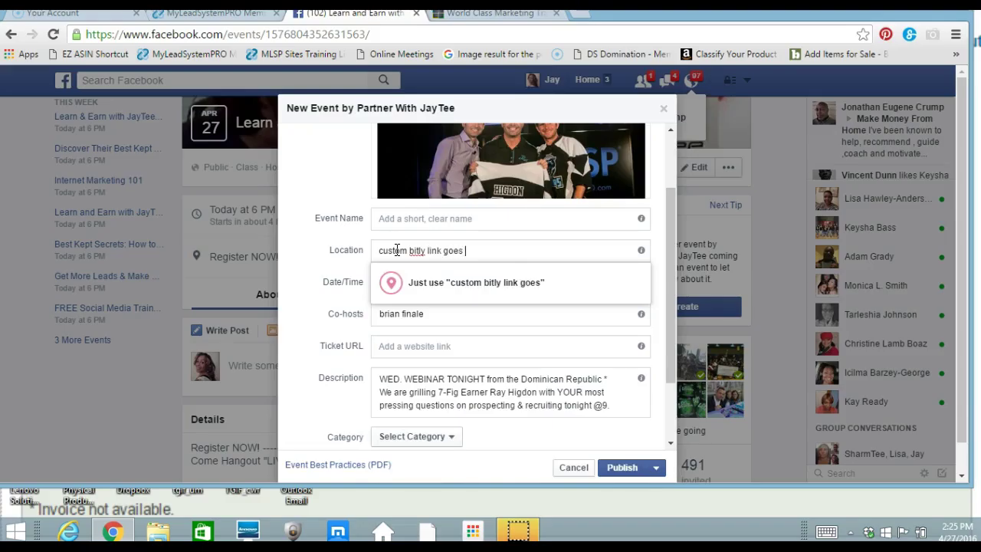
{"action": "type", "text": " here"}
Keep 'custom bitly link goes here' as the location and leave the date on April 27, 2016.
{"action": "left_click", "coordinate": [414, 282]}
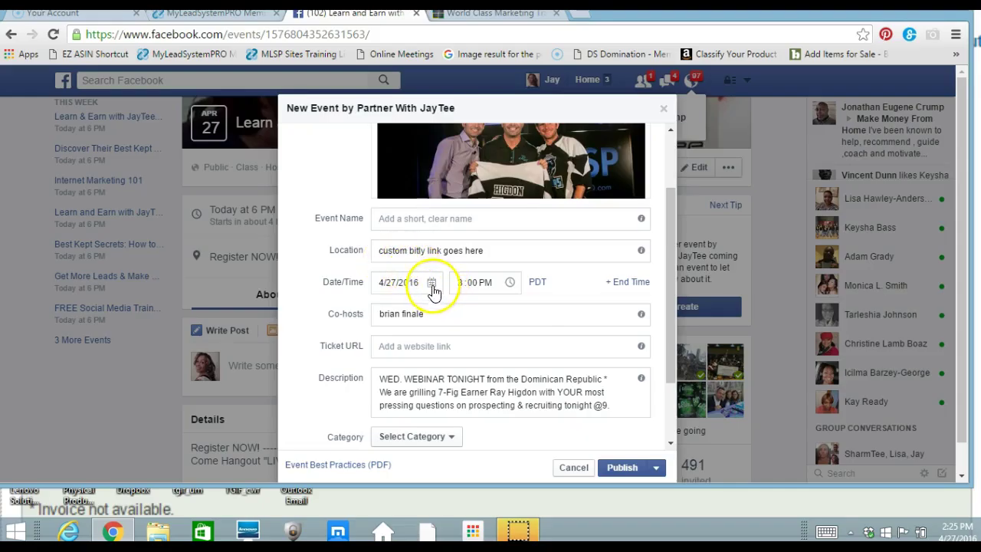
{"action": "left_click", "coordinate": [432, 285]}
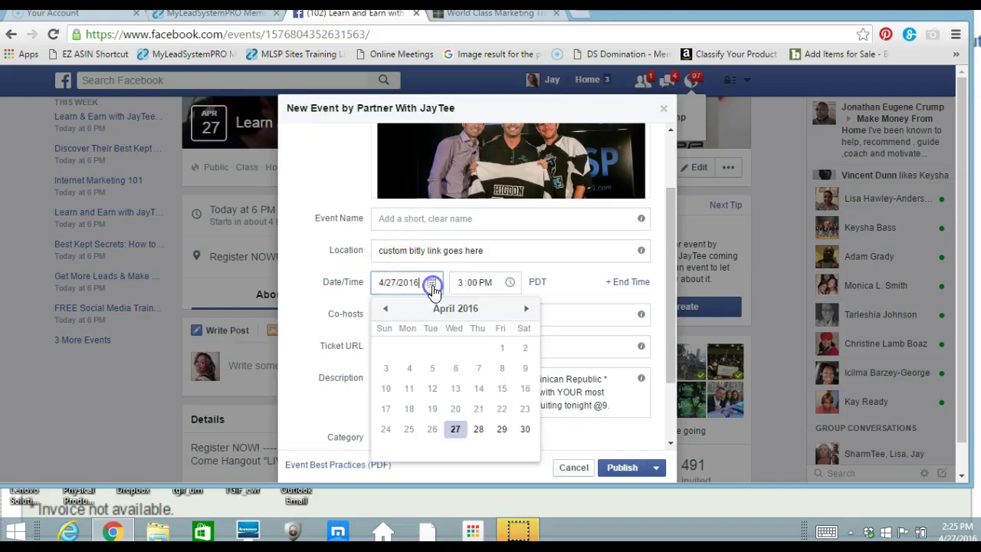
{"action": "left_click", "coordinate": [462, 434]}
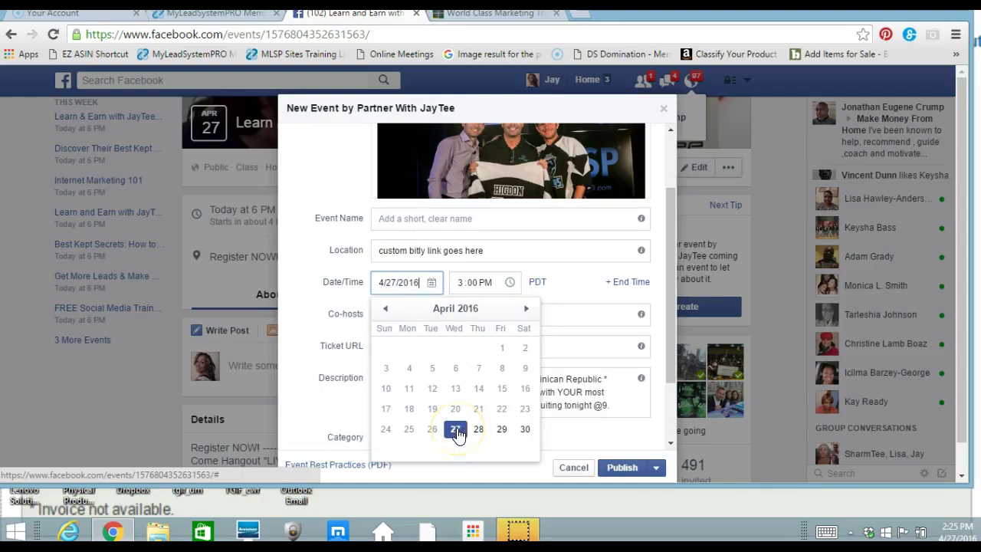
{"action": "left_click_drag", "start_coordinate": [457, 435], "coordinate": [463, 308]}
Set the event start time to 6:00 PM and add an end time.
{"action": "left_click", "coordinate": [459, 285]}
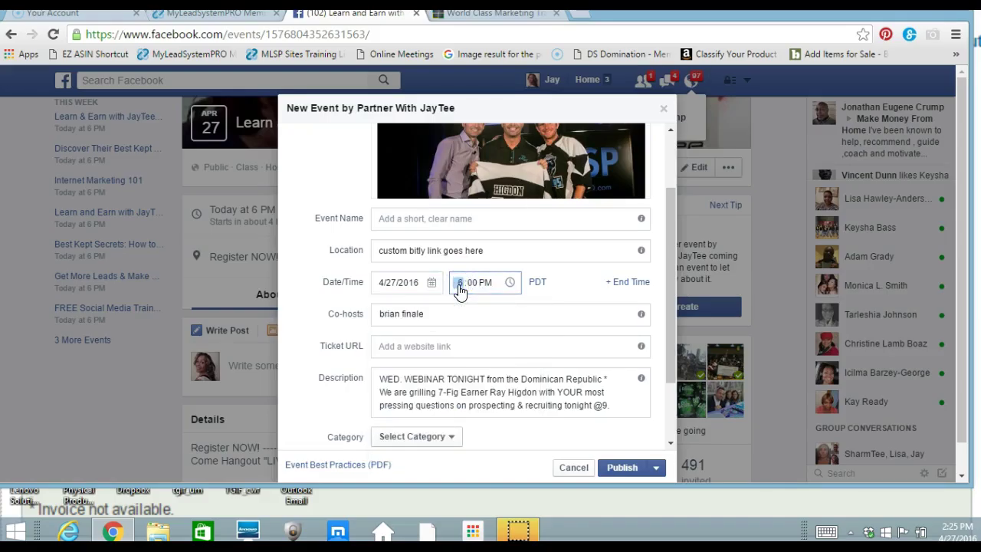
{"action": "left_click_drag", "start_coordinate": [459, 290], "coordinate": [626, 291]}
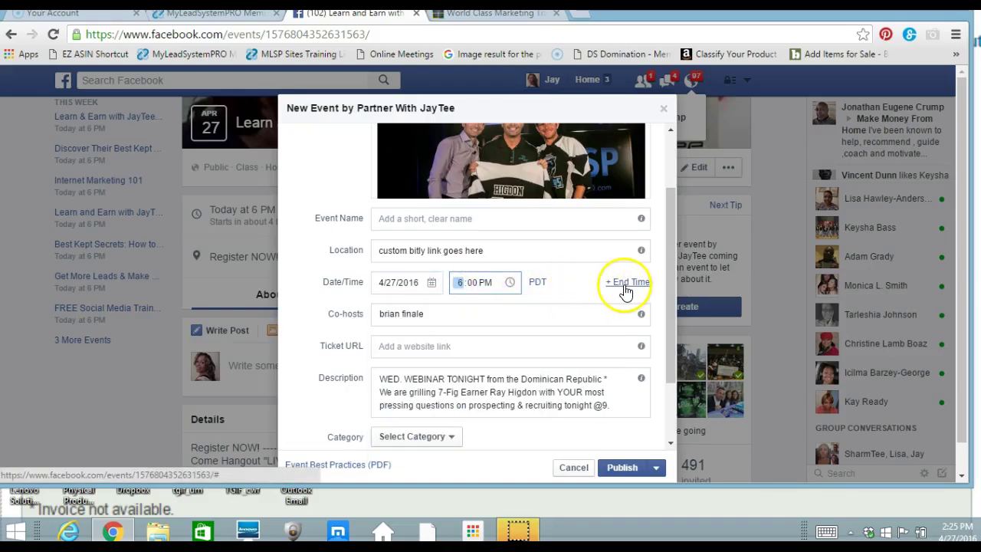
{"action": "left_click", "coordinate": [626, 284]}
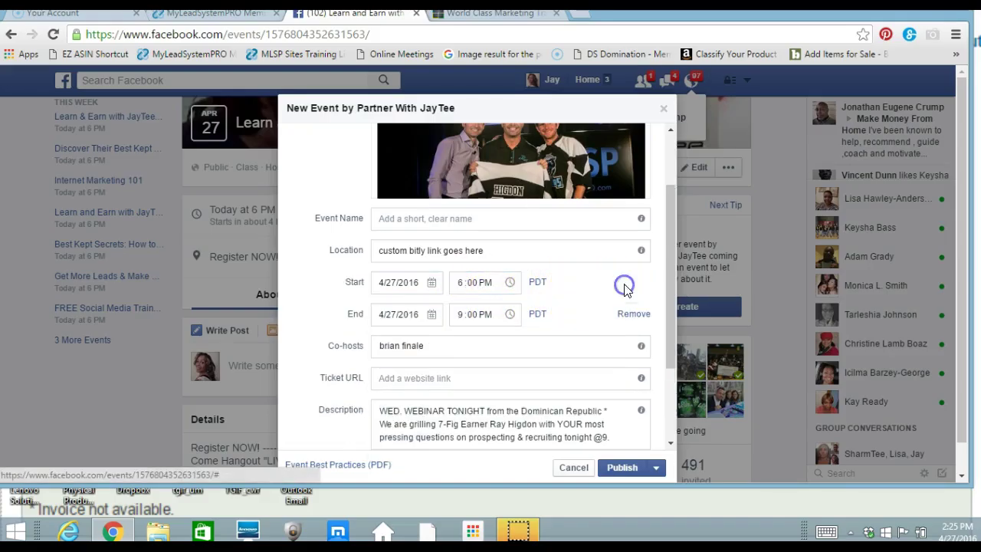
{"action": "left_click", "coordinate": [461, 321]}
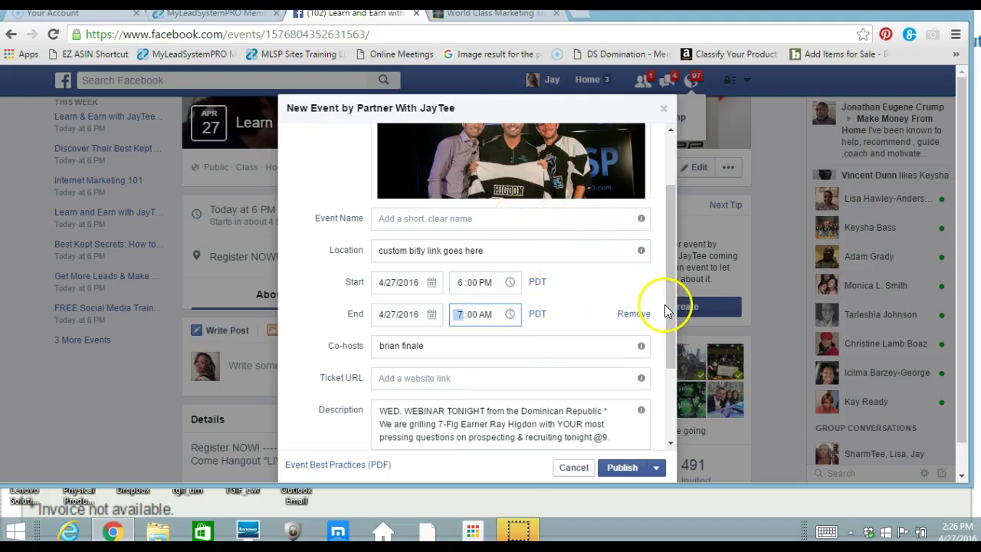
{"action": "left_click_drag", "start_coordinate": [665, 306], "coordinate": [660, 249]}
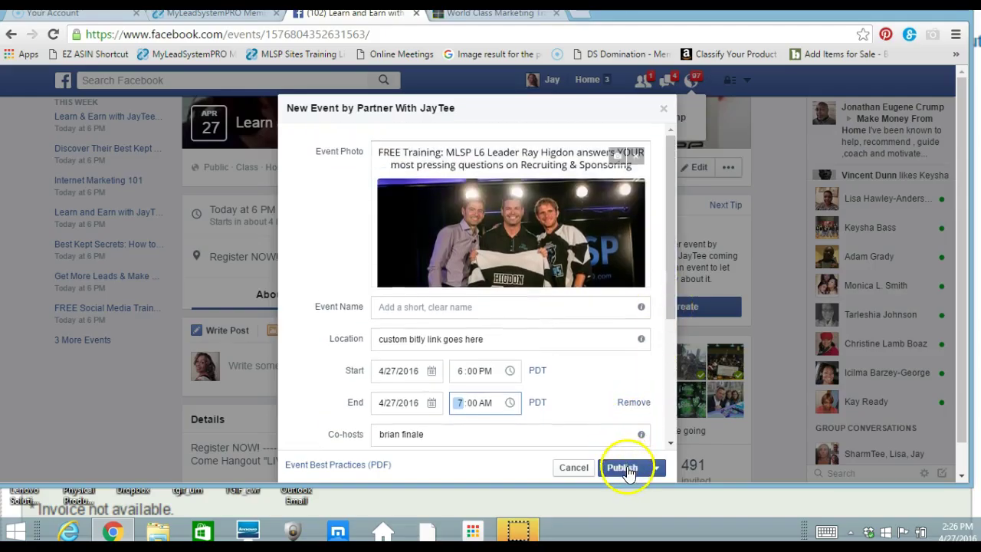
Close the event form, cancel a timeline share, and load the standalone Learn and Earn with JayTee page.
{"action": "left_click", "coordinate": [665, 109]}
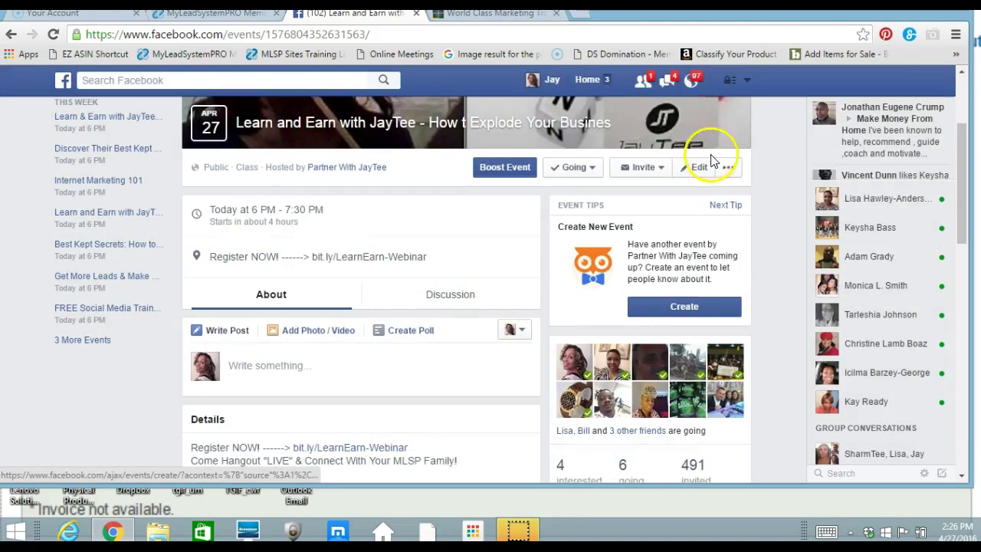
{"action": "left_click", "coordinate": [657, 173]}
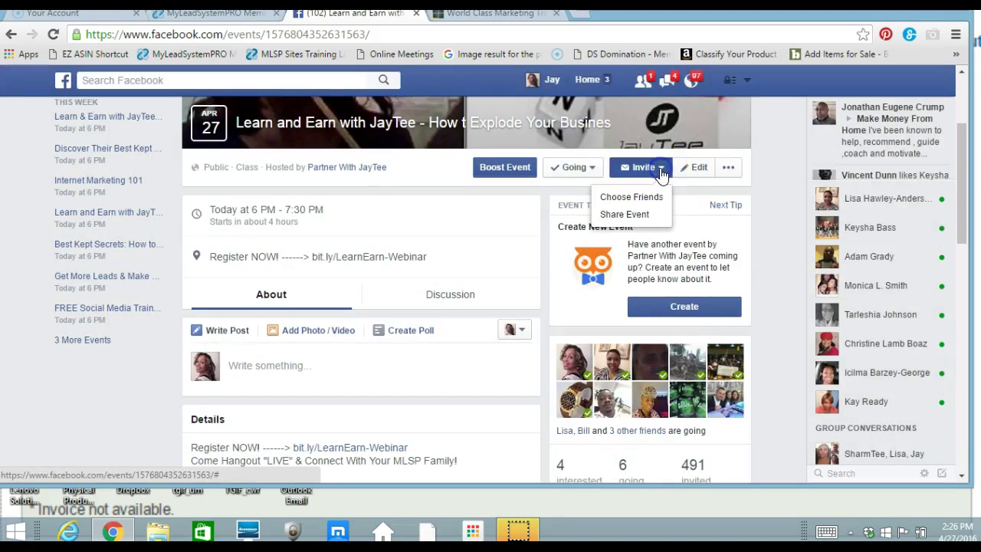
{"action": "left_click", "coordinate": [630, 215]}
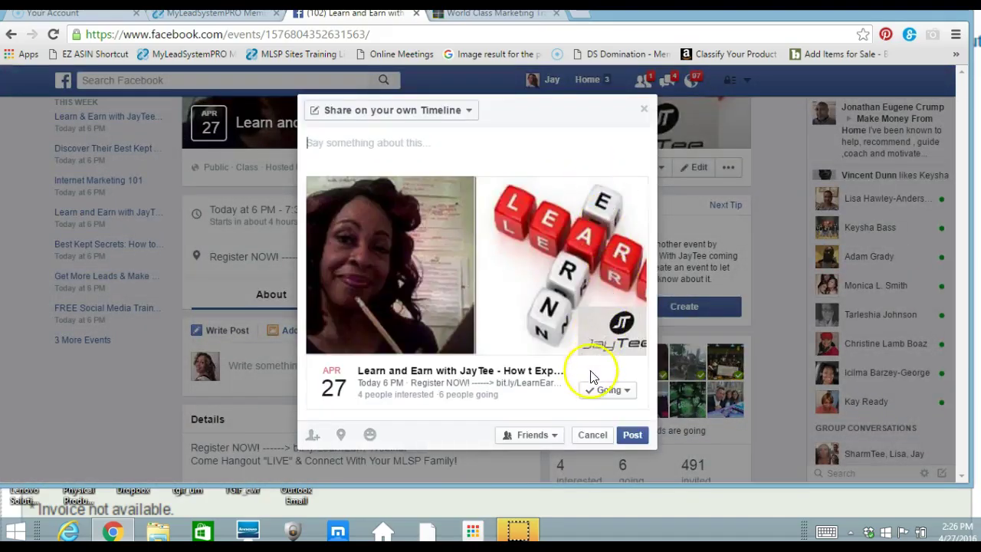
{"action": "left_click", "coordinate": [589, 435]}
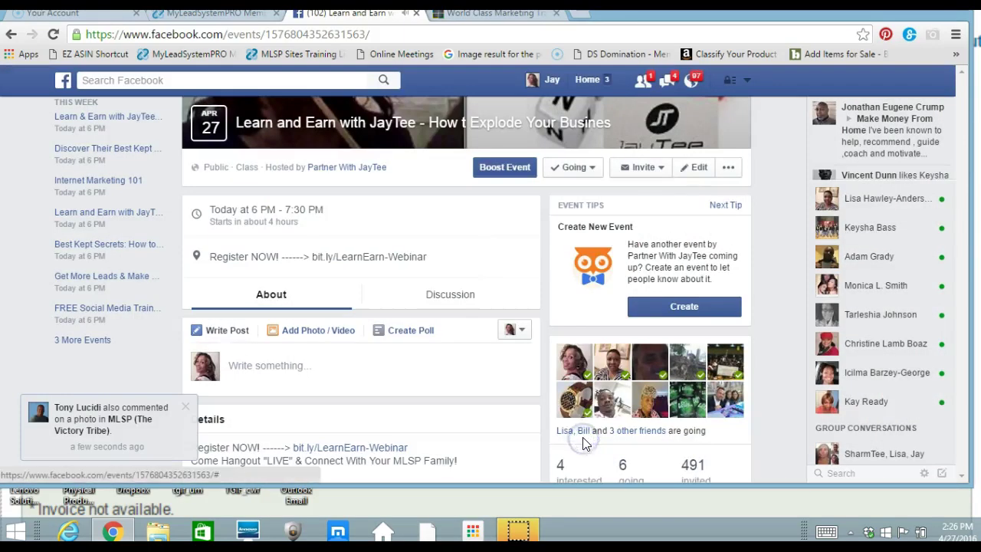
{"action": "left_click", "coordinate": [613, 125]}
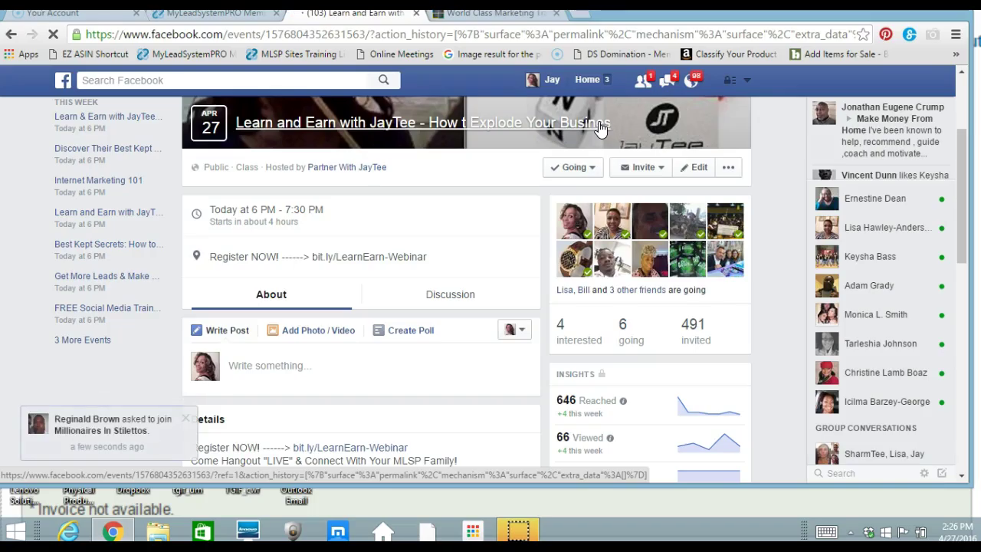
{"action": "left_click", "coordinate": [580, 128]}
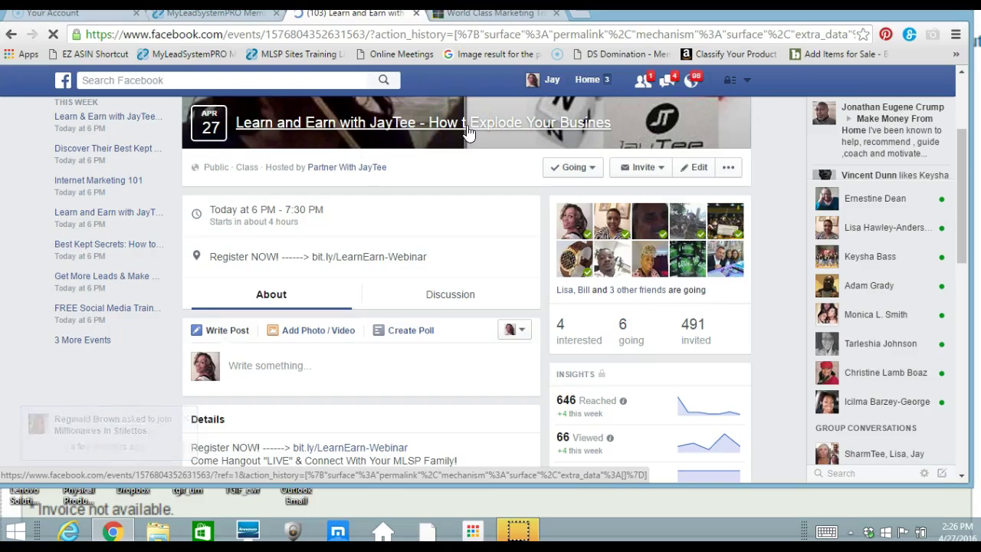
{"action": "left_click", "coordinate": [467, 132]}
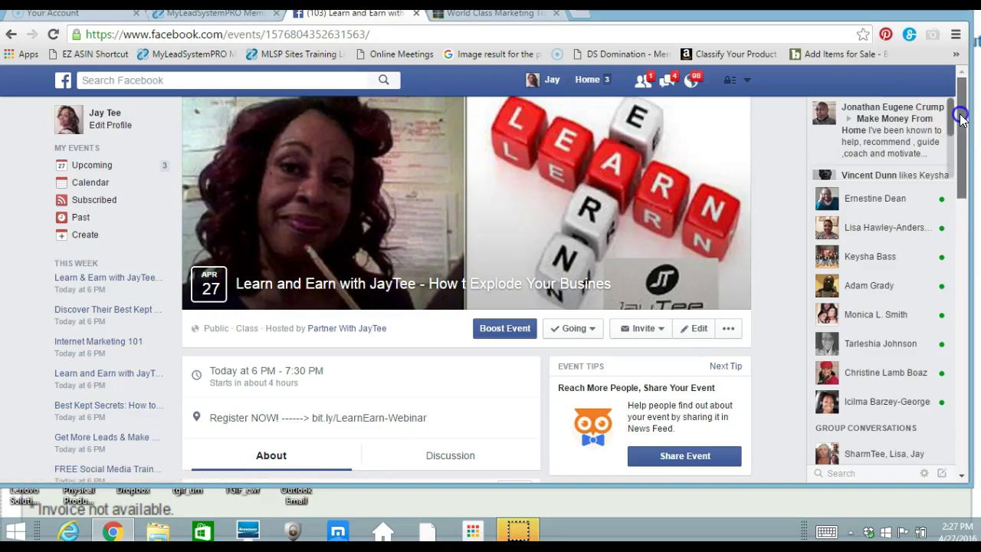
Correct the event name to 'Learn and Earn with JayTee - How To Explode Your Busines' and save.
{"action": "left_click_drag", "start_coordinate": [958, 119], "coordinate": [948, 149]}
{"action": "left_click", "coordinate": [702, 216]}
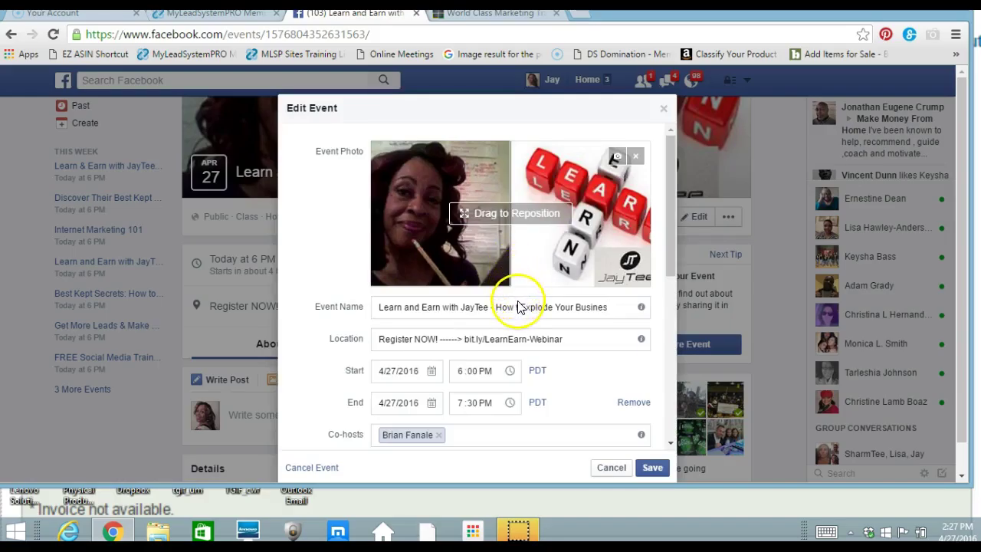
{"action": "left_click", "coordinate": [518, 307]}
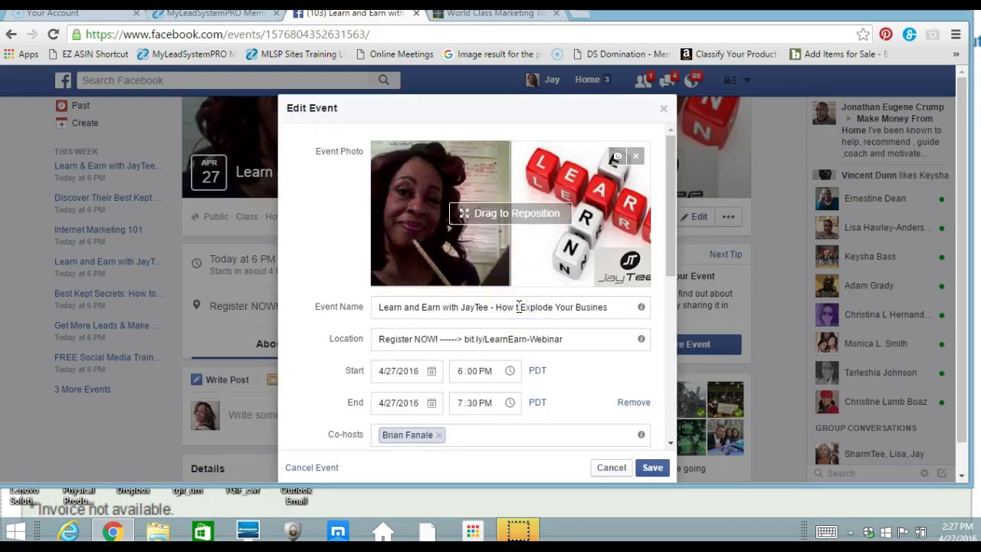
{"action": "key", "text": "BackSpace"}
{"action": "type", "text": "To"}
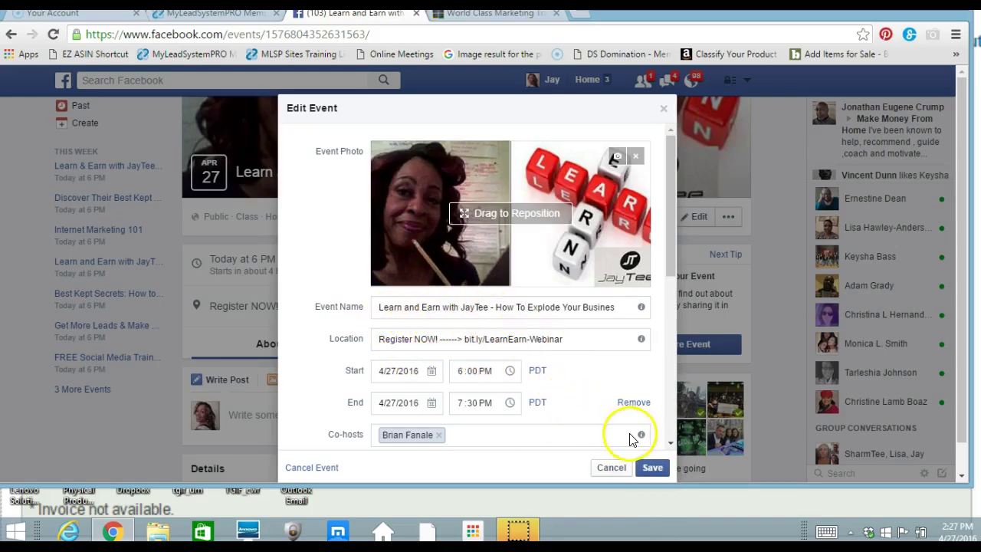
{"action": "left_click", "coordinate": [649, 469]}
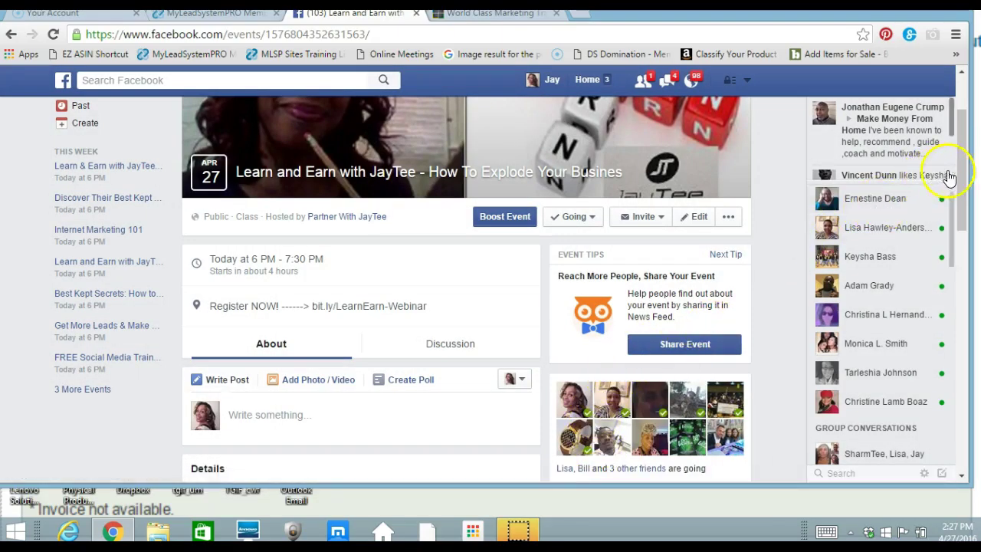
Switch the event share to 'Share in a group', search 'network' and pick NETWORK MARKETING & FREE AD SUCCESS.
{"action": "left_click", "coordinate": [652, 217]}
{"action": "left_click", "coordinate": [644, 263]}
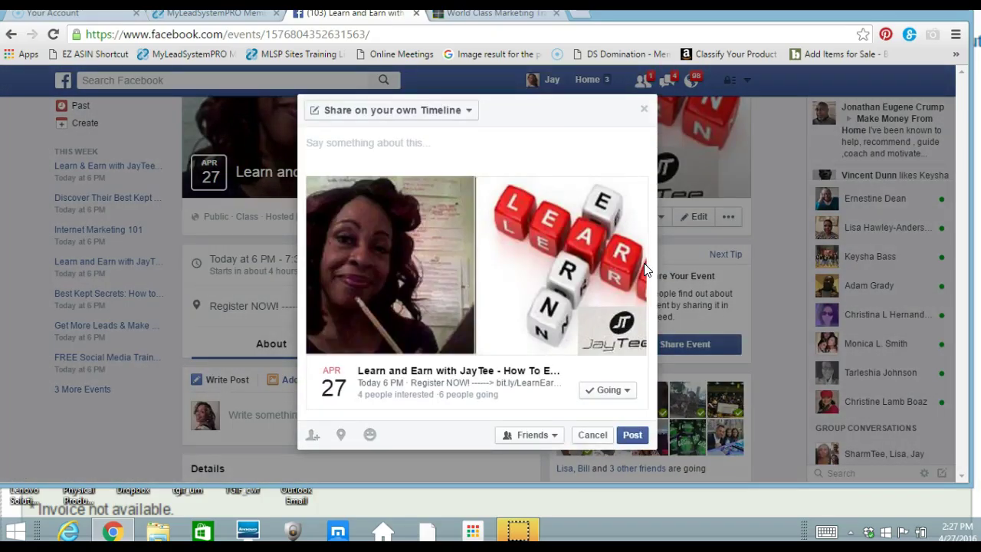
{"action": "left_click", "coordinate": [545, 138]}
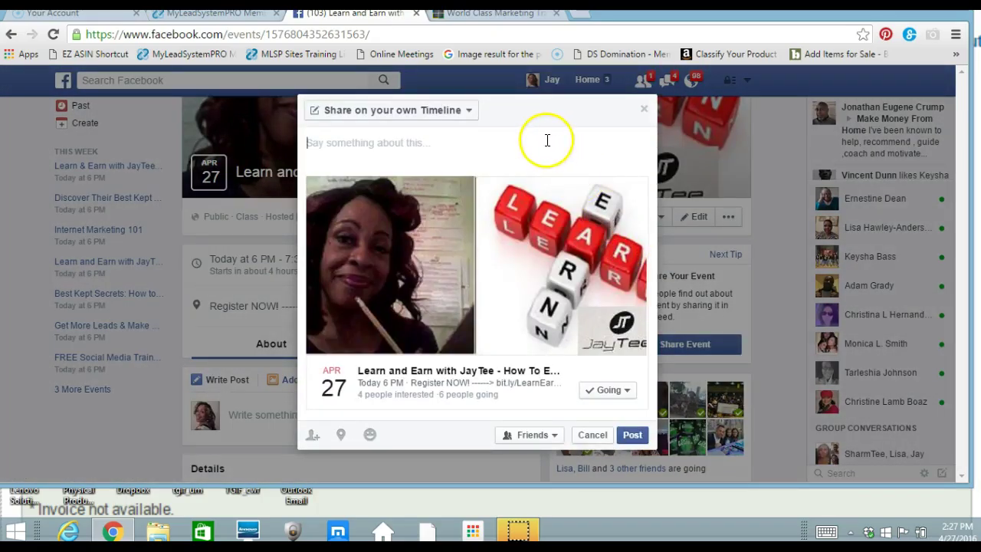
{"action": "left_click", "coordinate": [469, 112]}
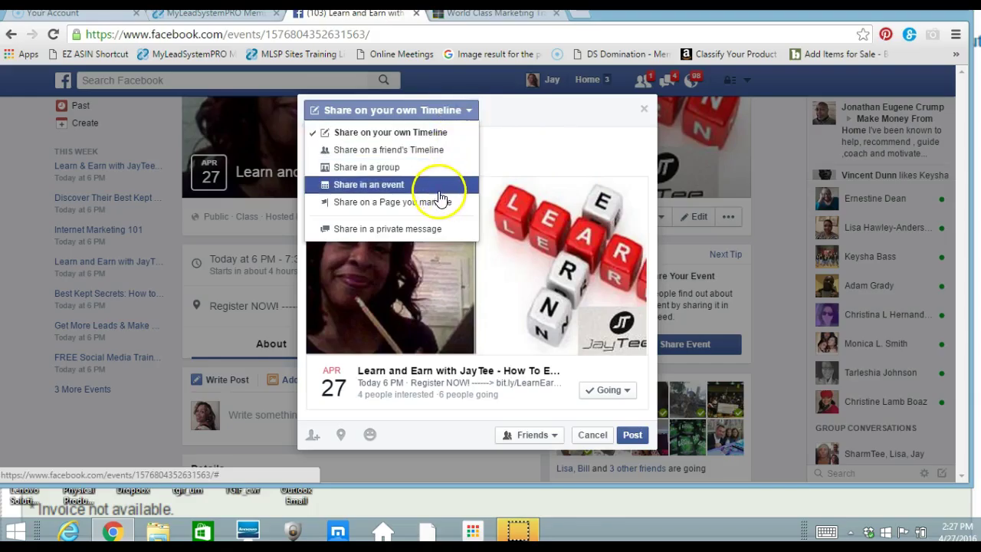
{"action": "left_click", "coordinate": [433, 168]}
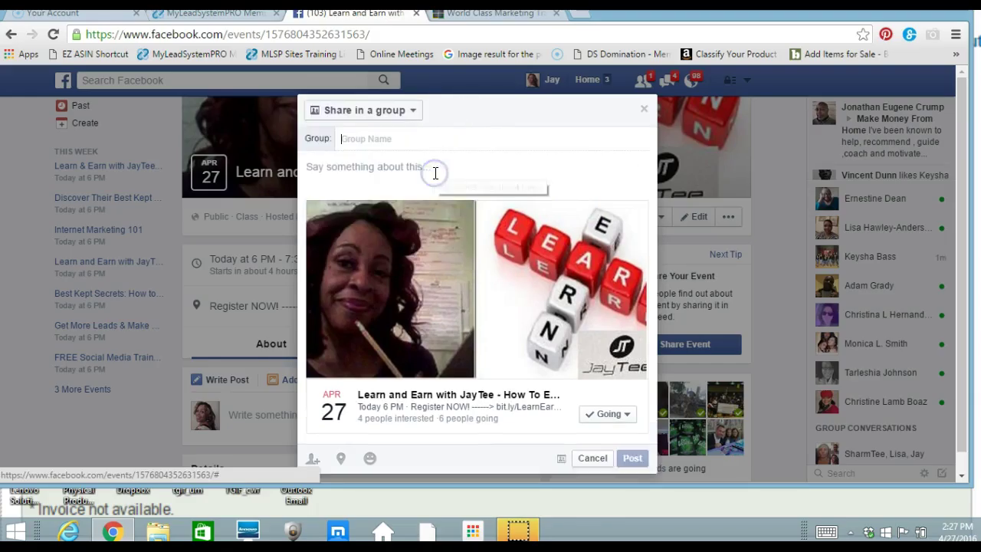
{"action": "type", "text": "n"}
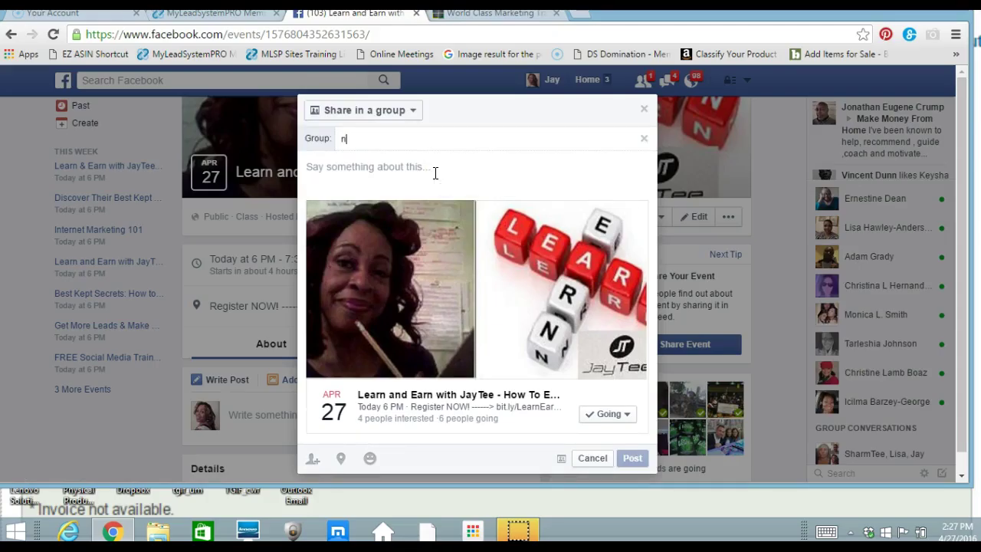
{"action": "key", "text": "BackSpace"}
{"action": "type", "text": "entrepreneur"}
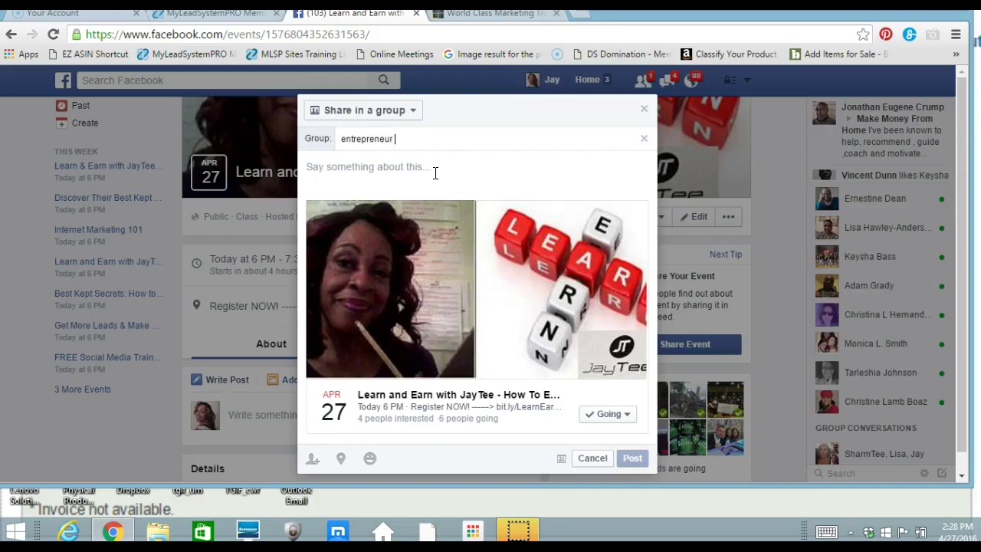
{"action": "key", "text": "BackSpace"}
{"action": "key", "text": "BackSpace"}
{"action": "key", "text": "BackSpace"}
{"action": "key", "text": "BackSpace"}
{"action": "key", "text": "BackSpace"}
{"action": "key", "text": "BackSpace"}
{"action": "key", "text": "BackSpace"}
{"action": "key", "text": "BackSpace"}
{"action": "key", "text": "BackSpace"}
{"action": "key", "text": "BackSpace"}
{"action": "key", "text": "BackSpace"}
{"action": "key", "text": "BackSpace"}
{"action": "type", "text": "network"}
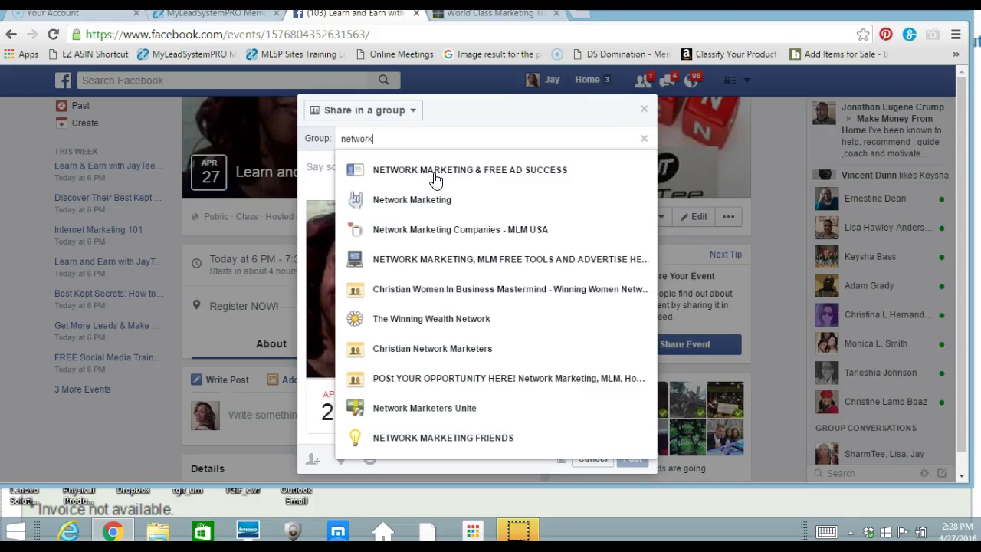
{"action": "left_click", "coordinate": [436, 172]}
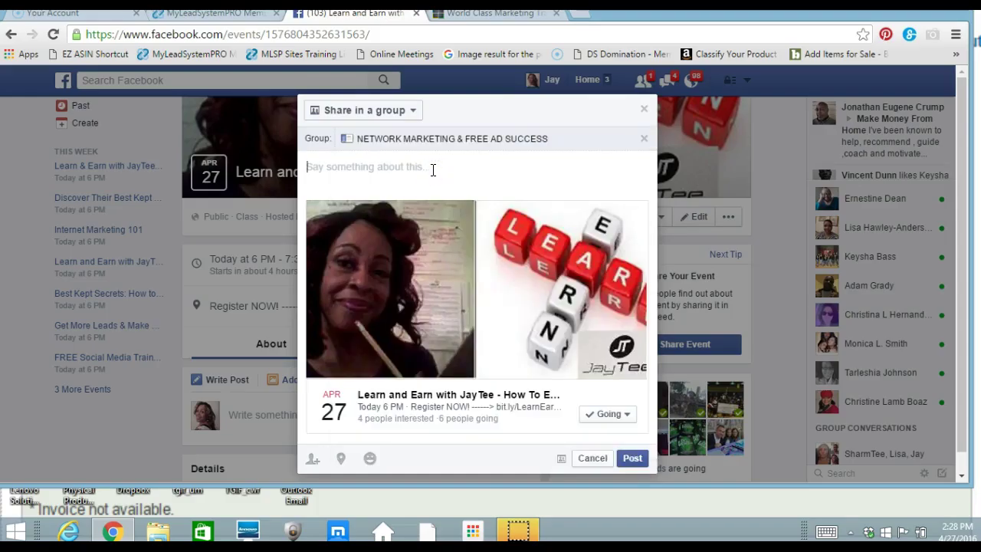
{"action": "left_click", "coordinate": [433, 170]}
{"action": "type", "text": "Are "}
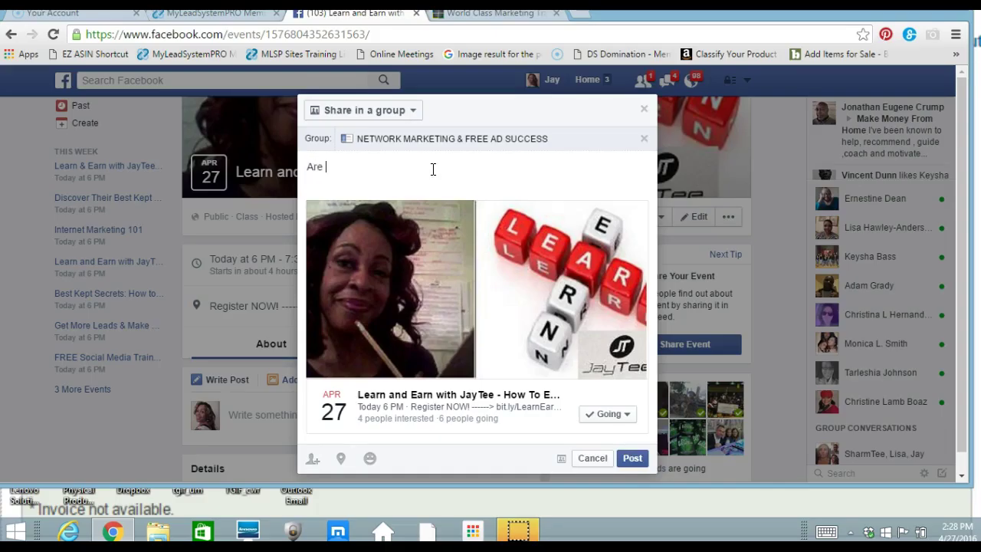
{"action": "type", "text": "You Coming? Register"}
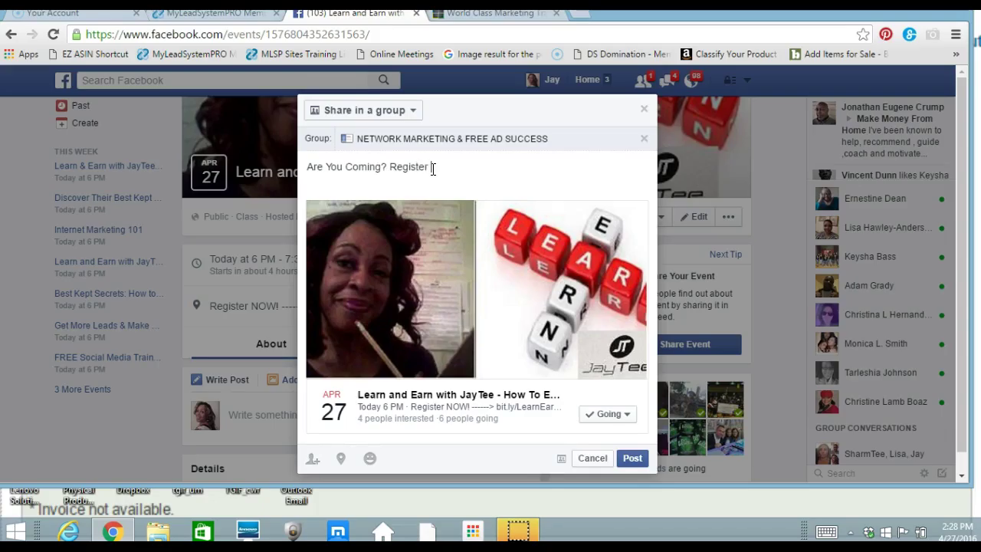
{"action": "type", "text": " Now"}
{"action": "left_click", "coordinate": [493, 331]}
{"action": "type", "text": "bi"}
{"action": "type", "text": "t.ly/"}
{"action": "type", "text": "com"}
{"action": "key", "text": "BackSpace"}
{"action": "key", "text": "BackSpace"}
{"action": "key", "text": "BackSpace"}
{"action": "type", "text": "LearnEarn"}
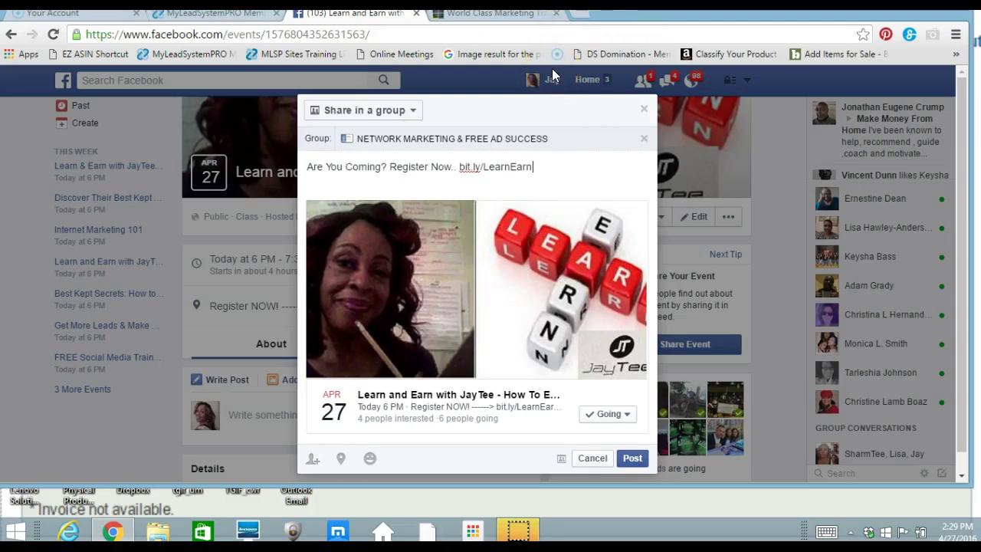
{"action": "type", "text": "with="}
{"action": "key", "text": "BackSpace"}
{"action": "key", "text": "BackSpace"}
{"action": "key", "text": "BackSpace"}
{"action": "key", "text": "BackSpace"}
{"action": "type", "text": "n-W"}
Post the event share to the group and start a Facebook search for 'netw'.
{"action": "left_click", "coordinate": [630, 459]}
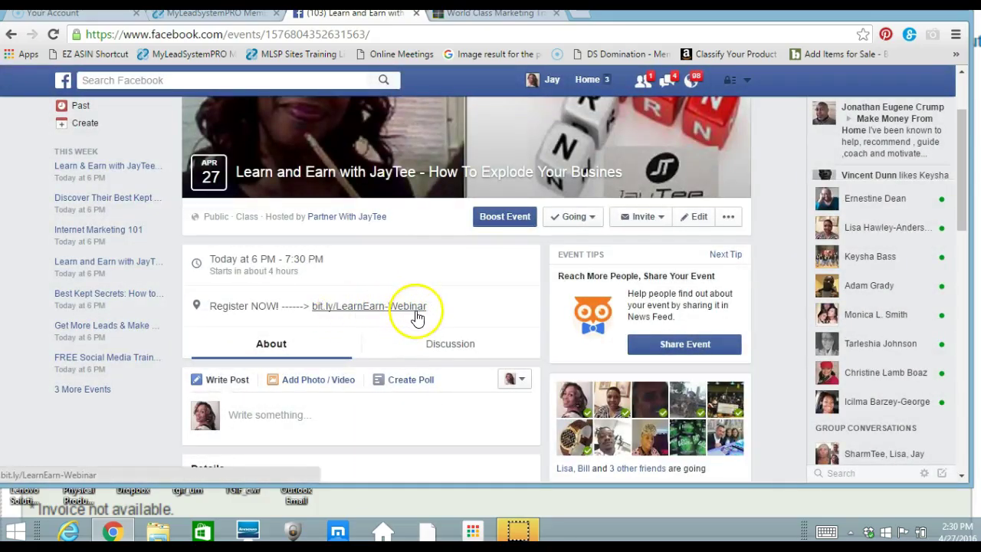
{"action": "left_click", "coordinate": [255, 78]}
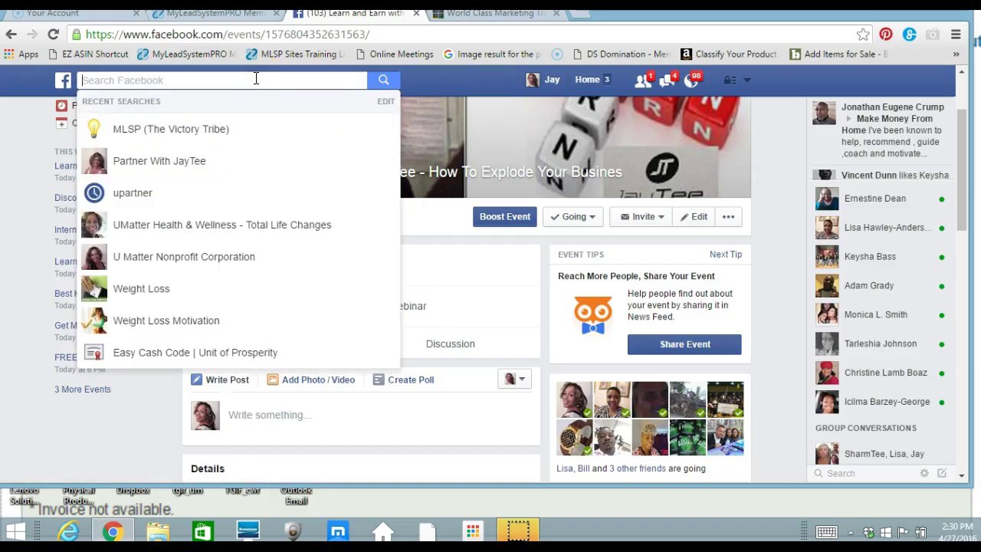
{"action": "type", "text": "netw"}
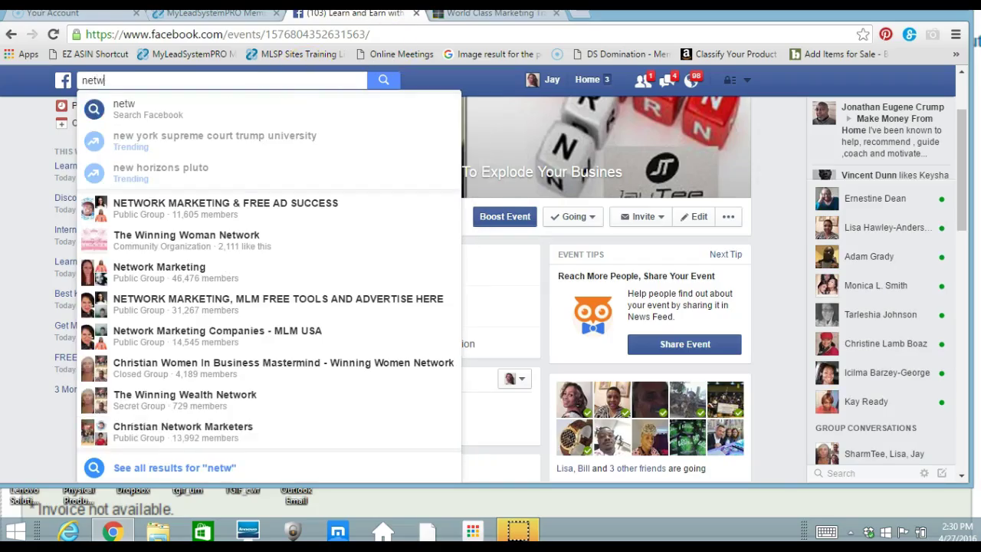
Open the Millionaires In Stilettos join-request notification to view its Member Requests page.
{"action": "left_click", "coordinate": [696, 80]}
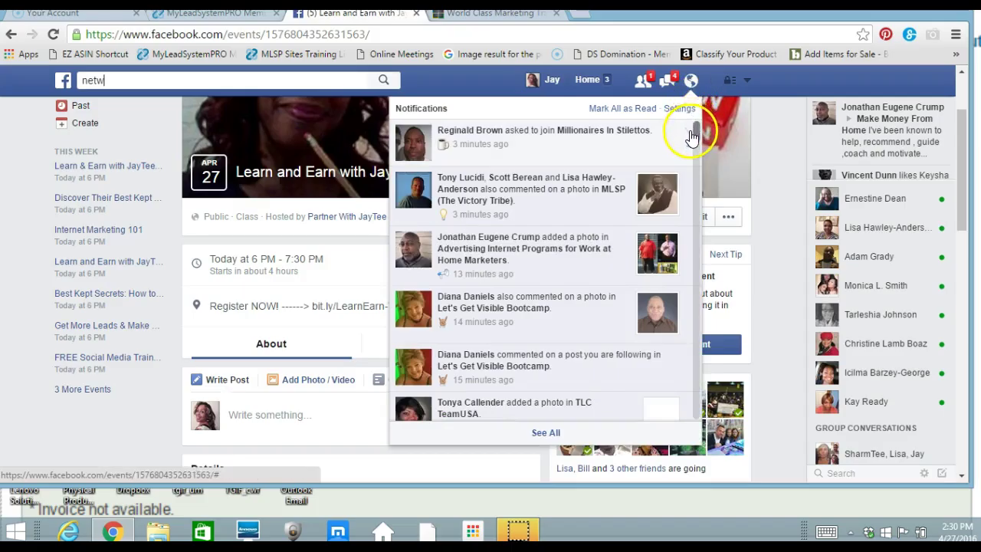
{"action": "left_click", "coordinate": [697, 132]}
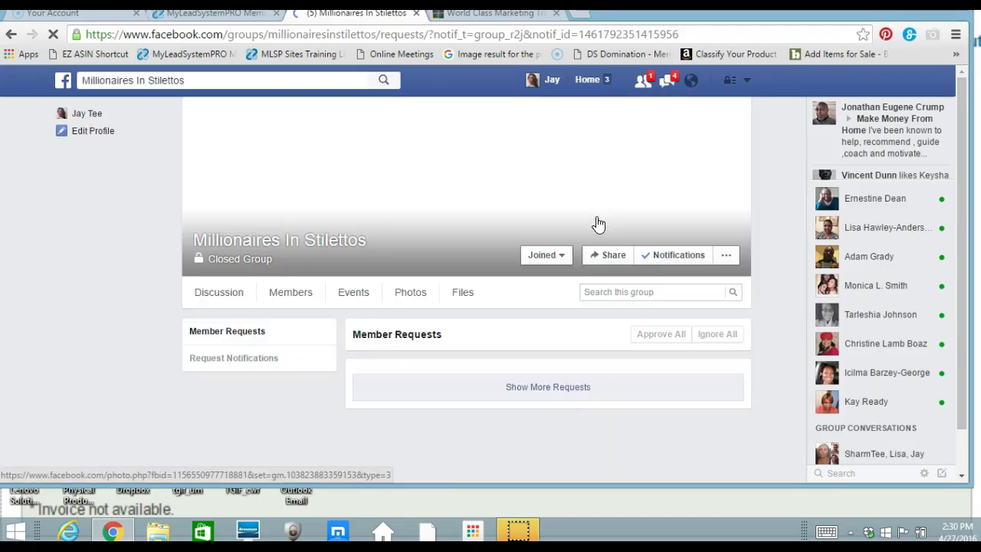
{"action": "left_click", "coordinate": [628, 156]}
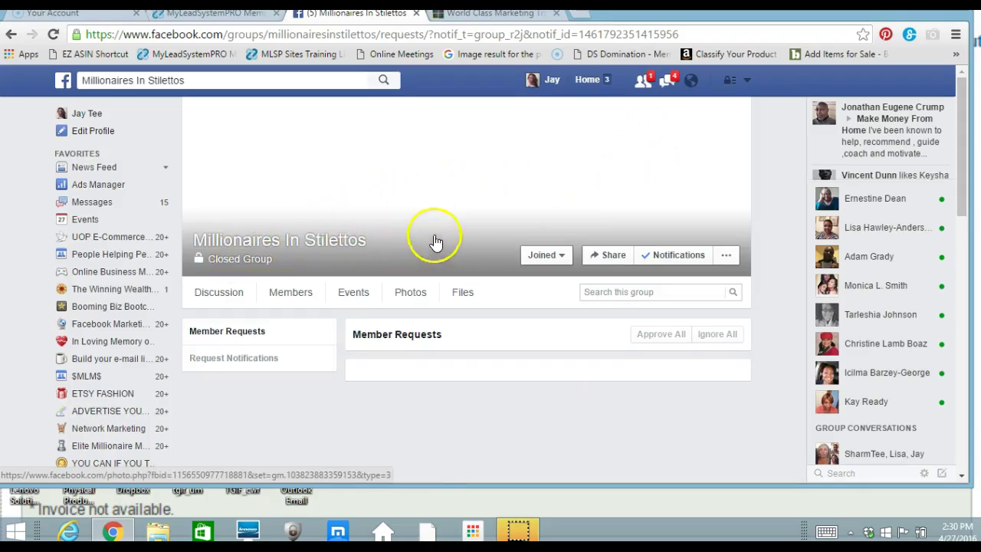
{"action": "left_click", "coordinate": [747, 86]}
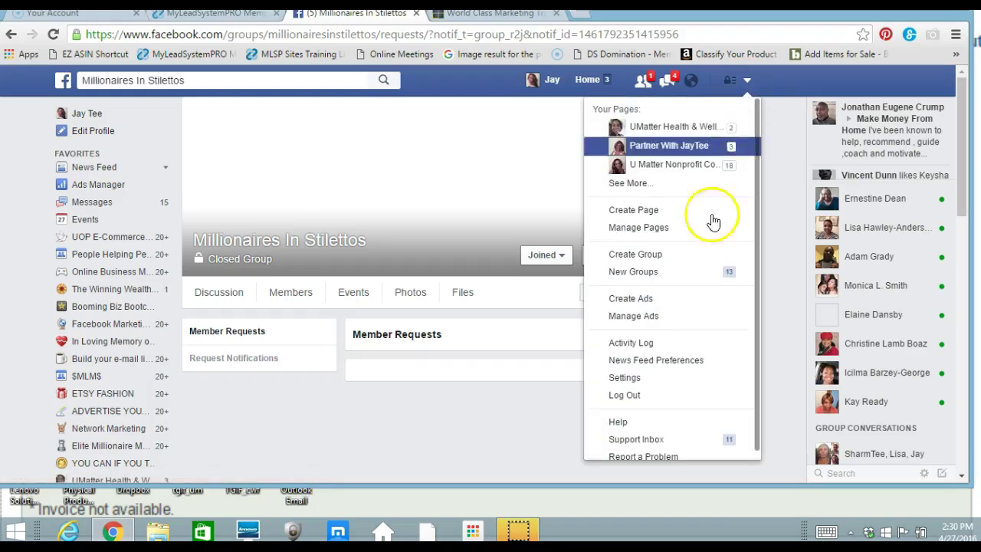
Open the Activity Log from the account menu to see today's event post.
{"action": "left_click", "coordinate": [622, 344]}
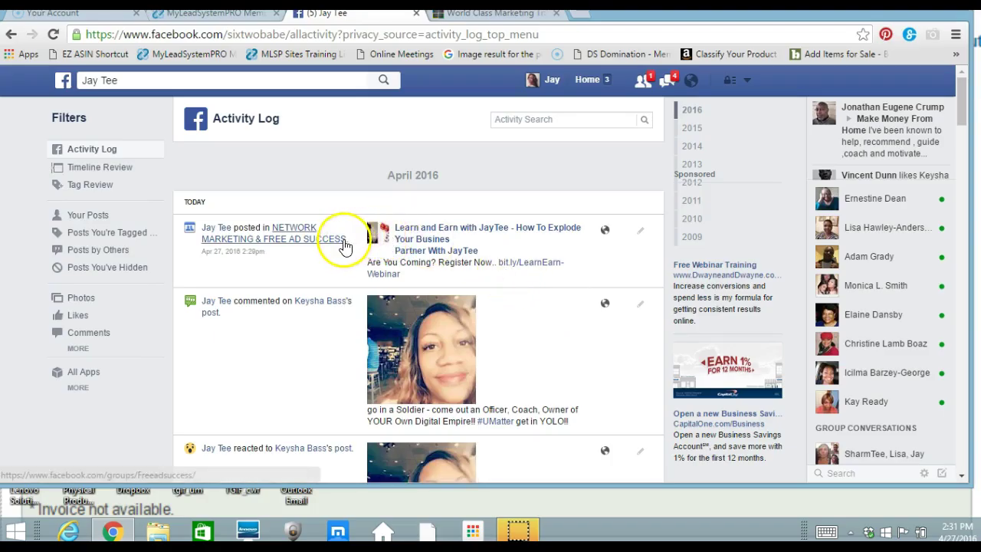
Go to the NETWORK MARKETING & FREE AD SUCCESS group and scroll down to the shared Learn and Earn post.
{"action": "mouse_move", "coordinate": [341, 244]}
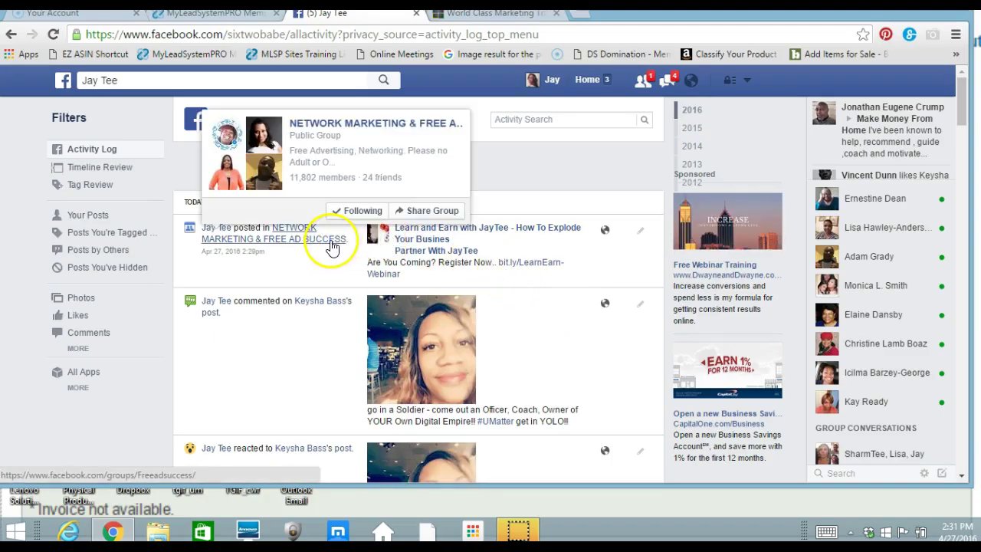
{"action": "left_click", "coordinate": [326, 244]}
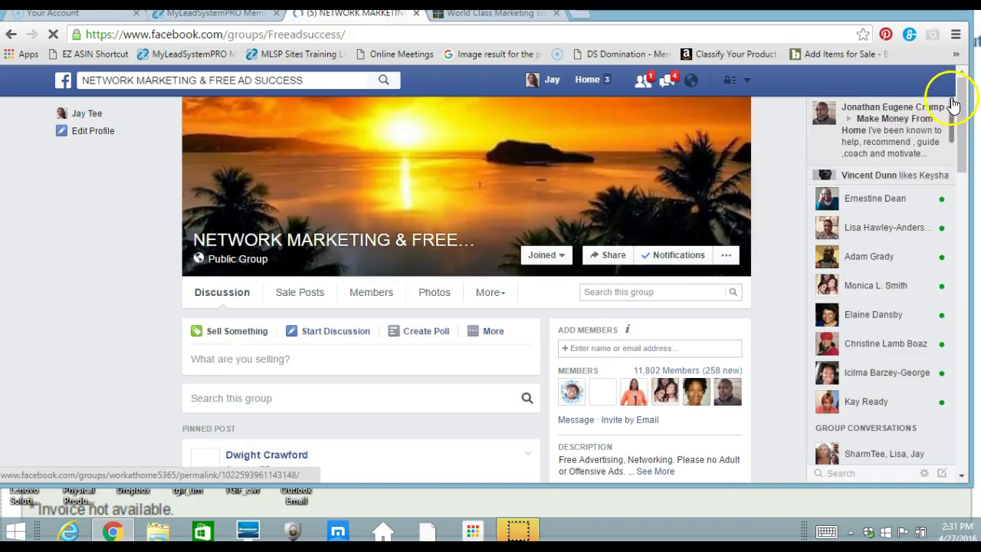
{"action": "left_click_drag", "start_coordinate": [961, 104], "coordinate": [973, 278]}
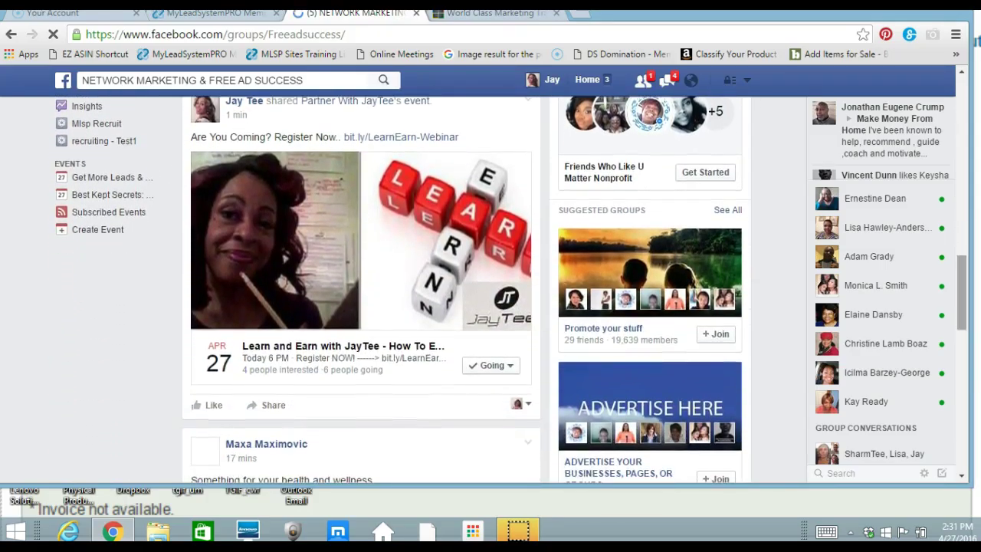